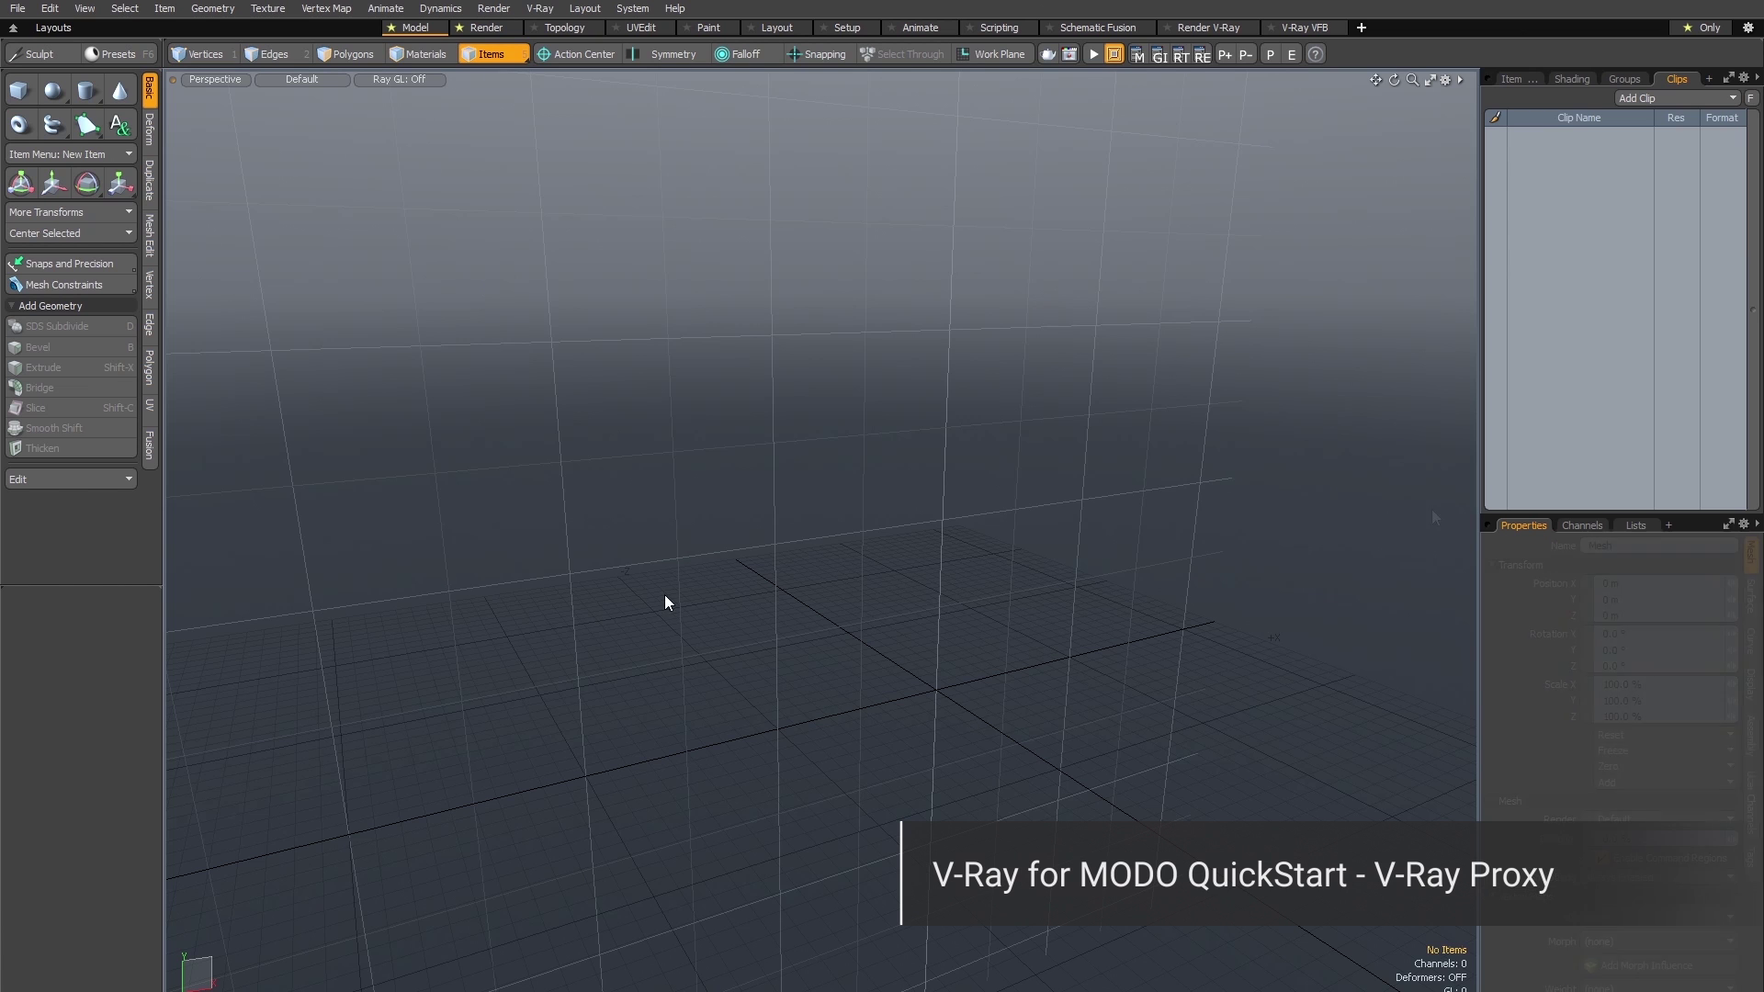
Switch to the browser showing the Stanford 3D Scanning Repository page.
key("alt+Tab")
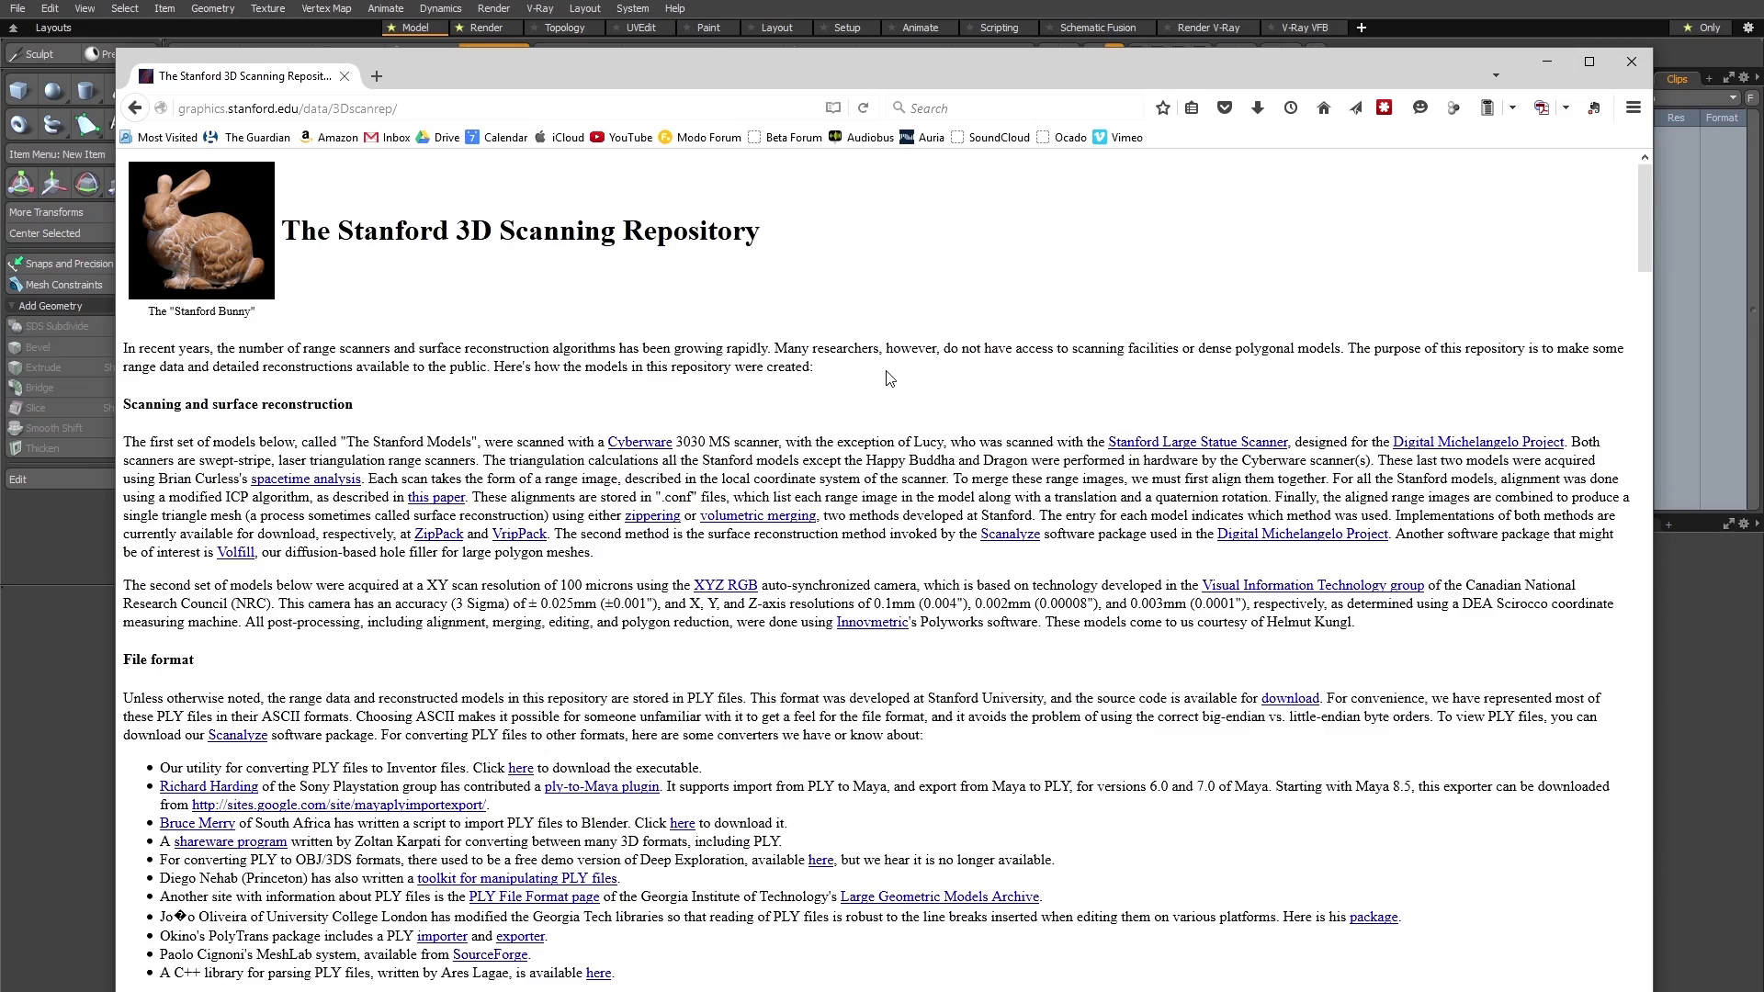
Scroll past Drill bit, Happy Buddha, Dragon and Armadillo to the Thai Statue entry.
scroll(1056, 276, "down", 5)
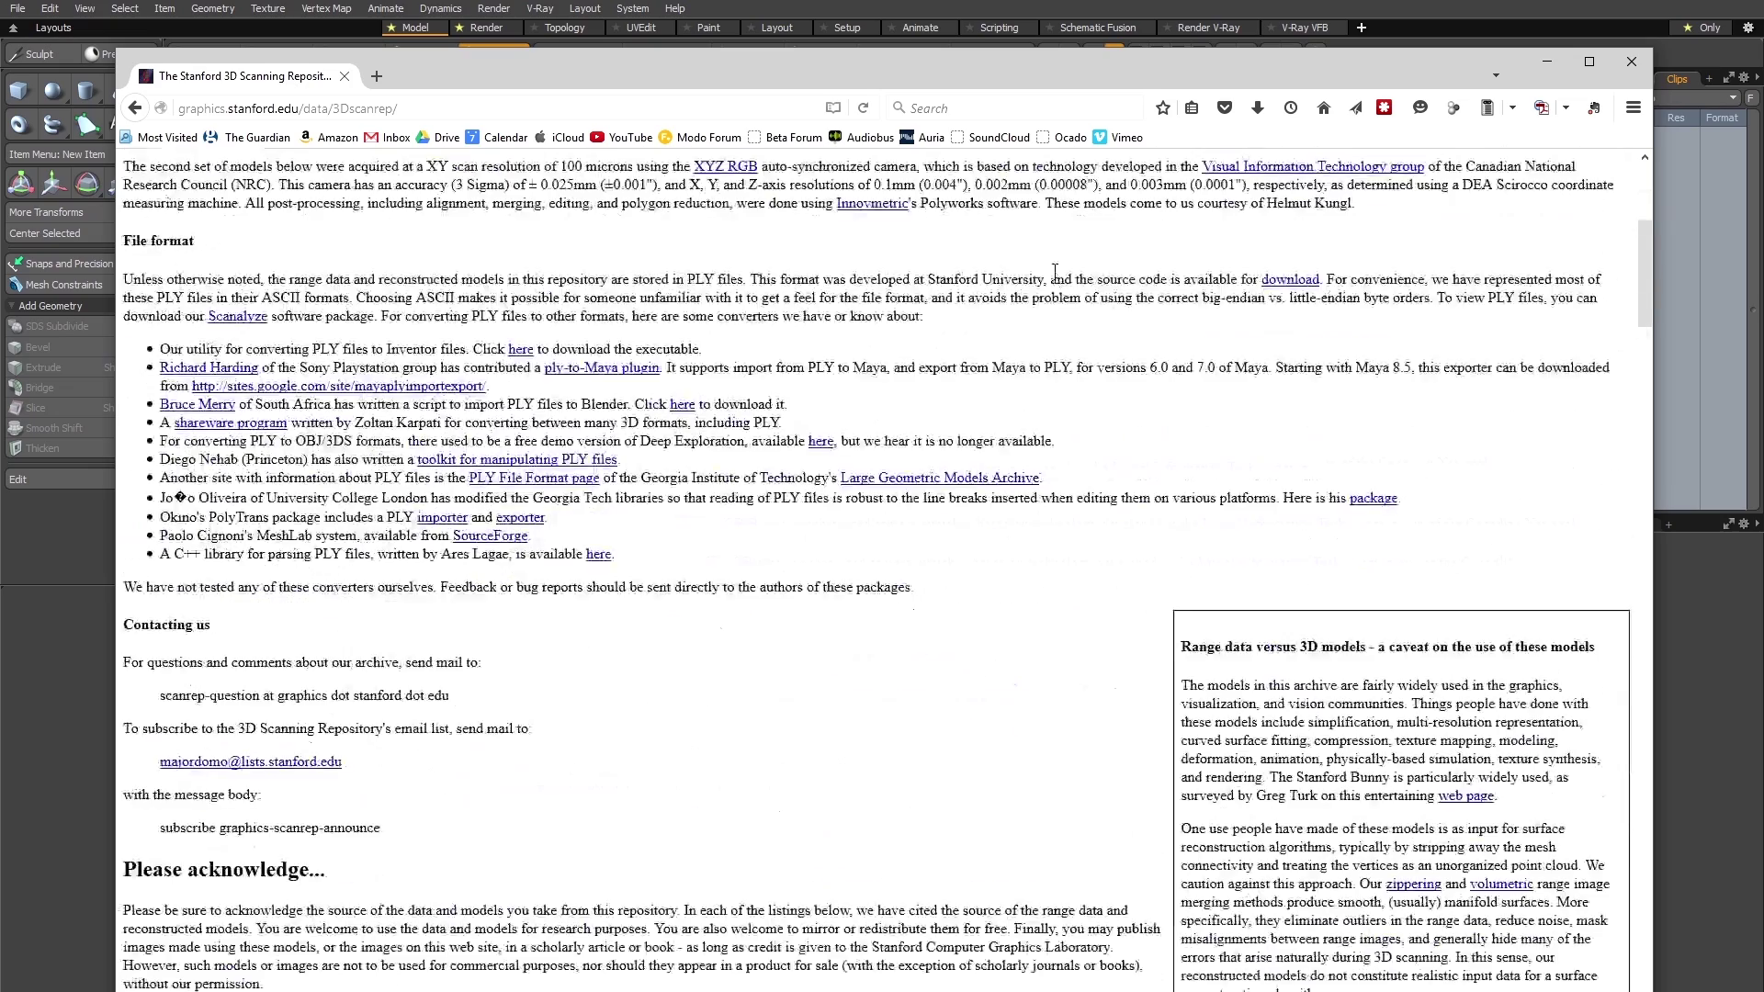
scroll(1055, 272, "down", 20)
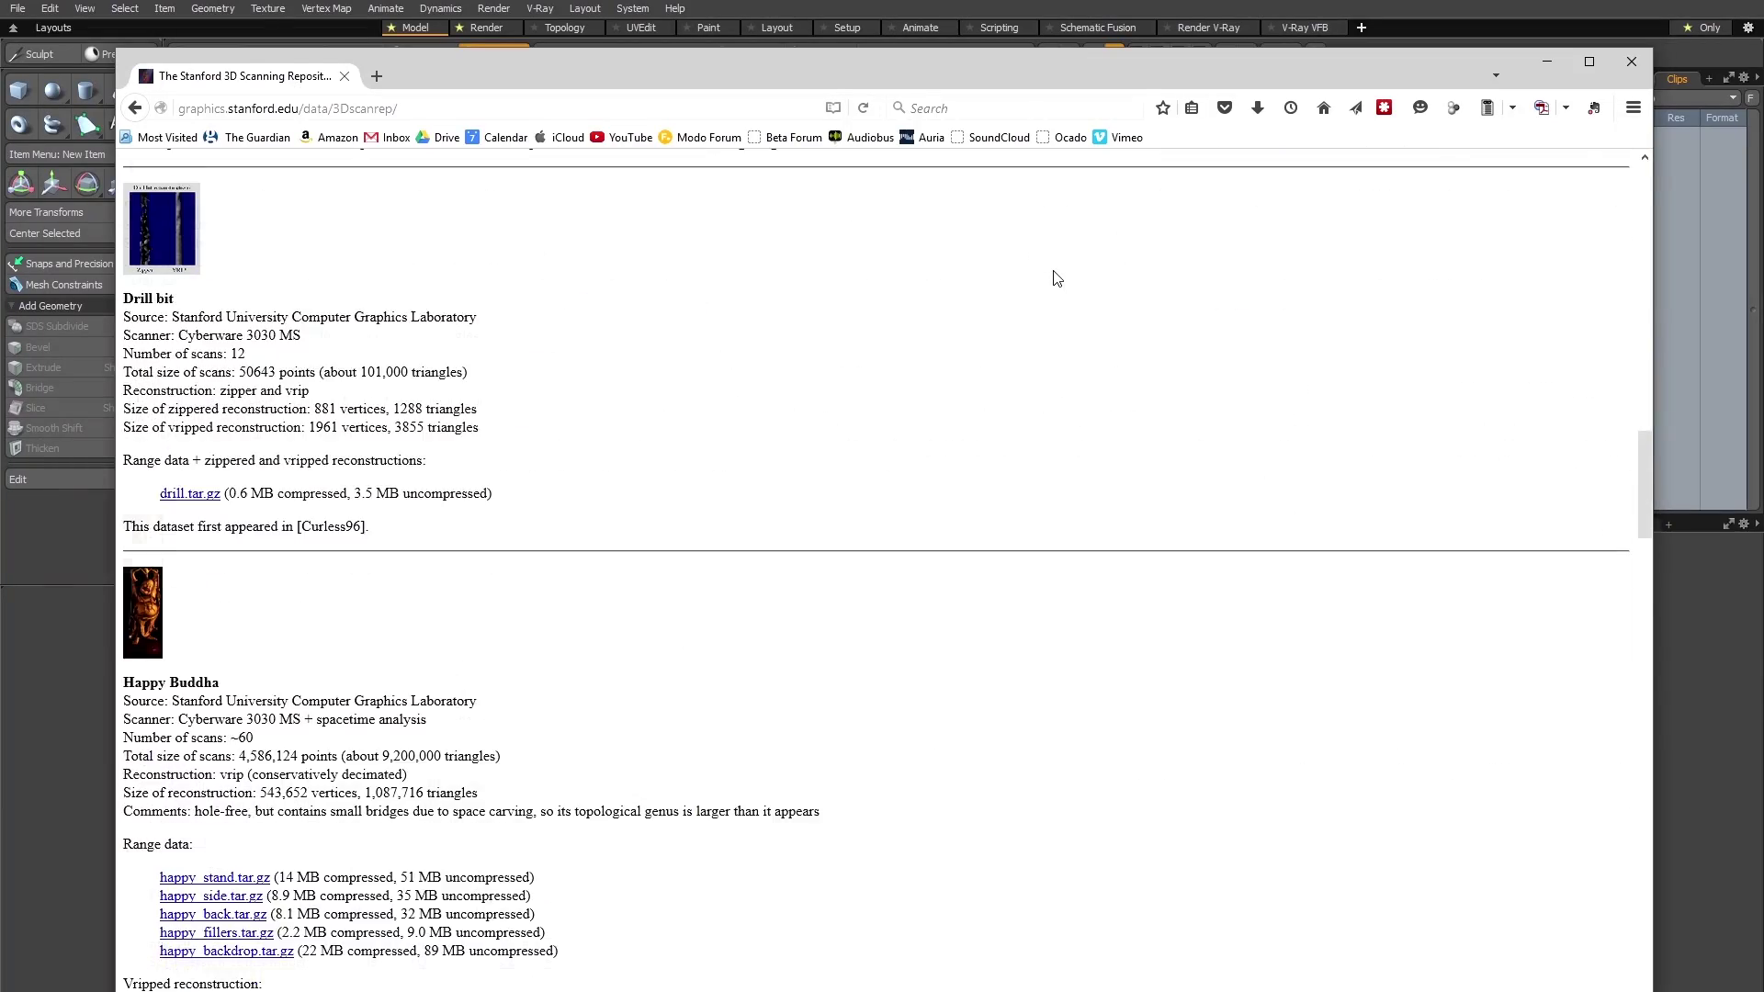
scroll(1057, 278, "down", 18)
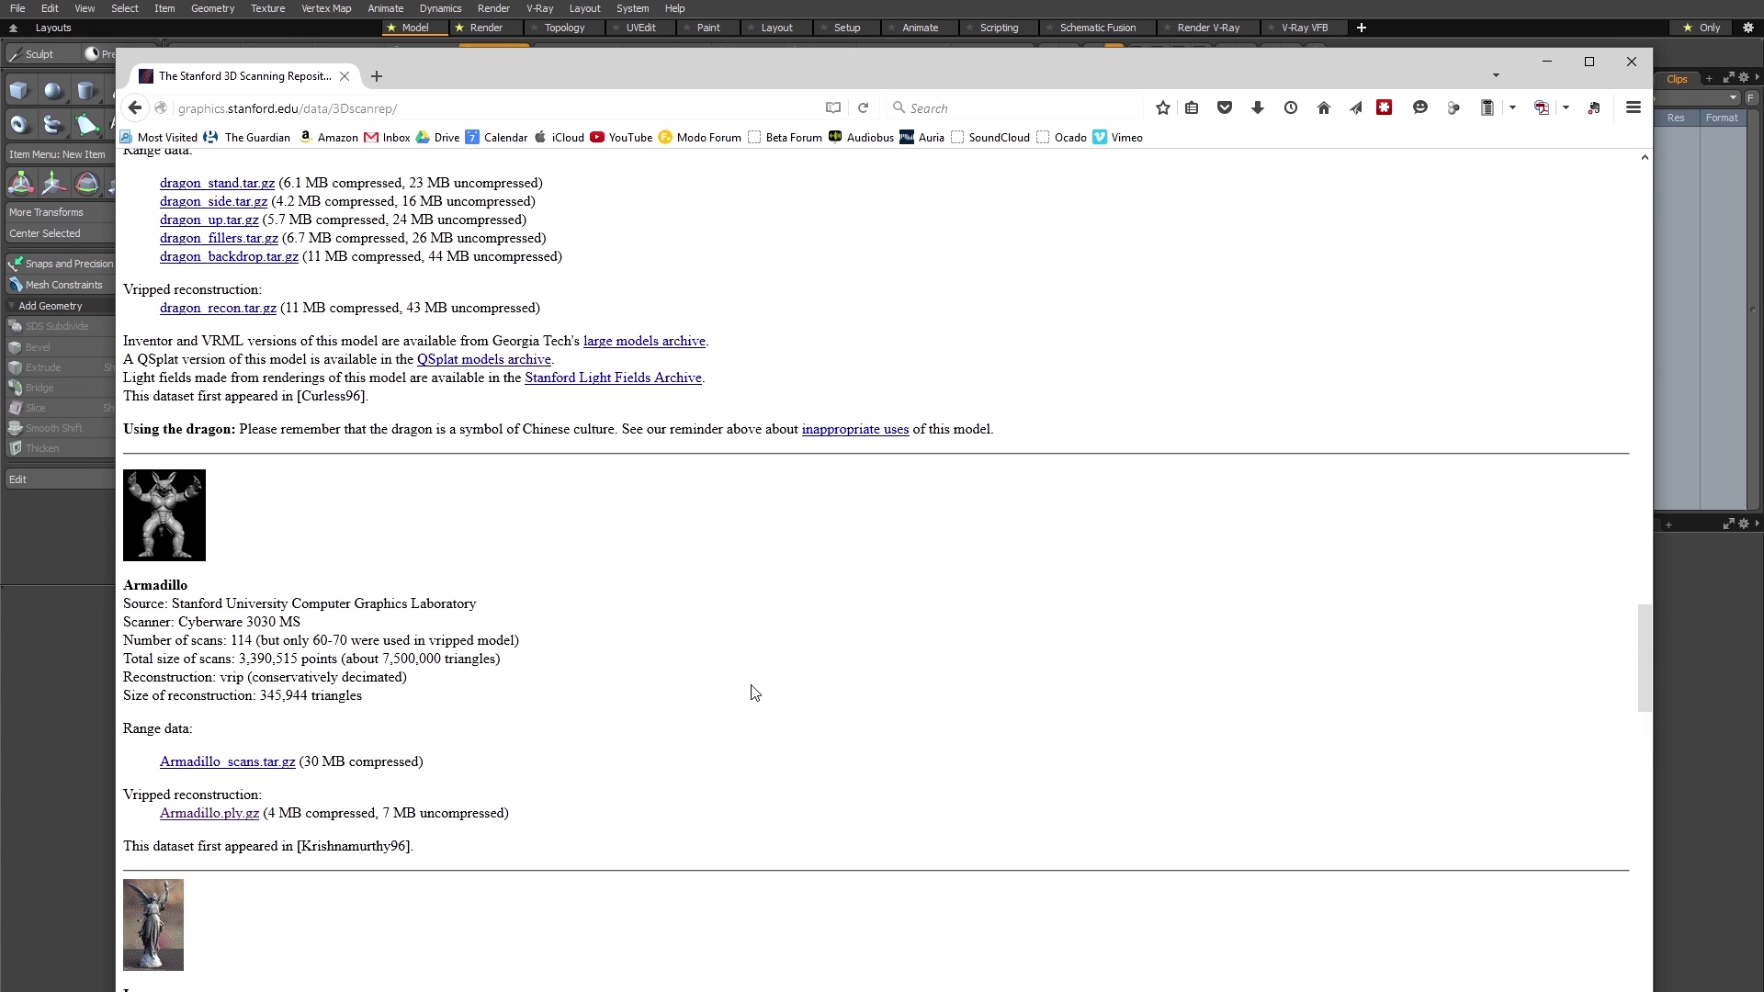
scroll(754, 692, "down", 20)
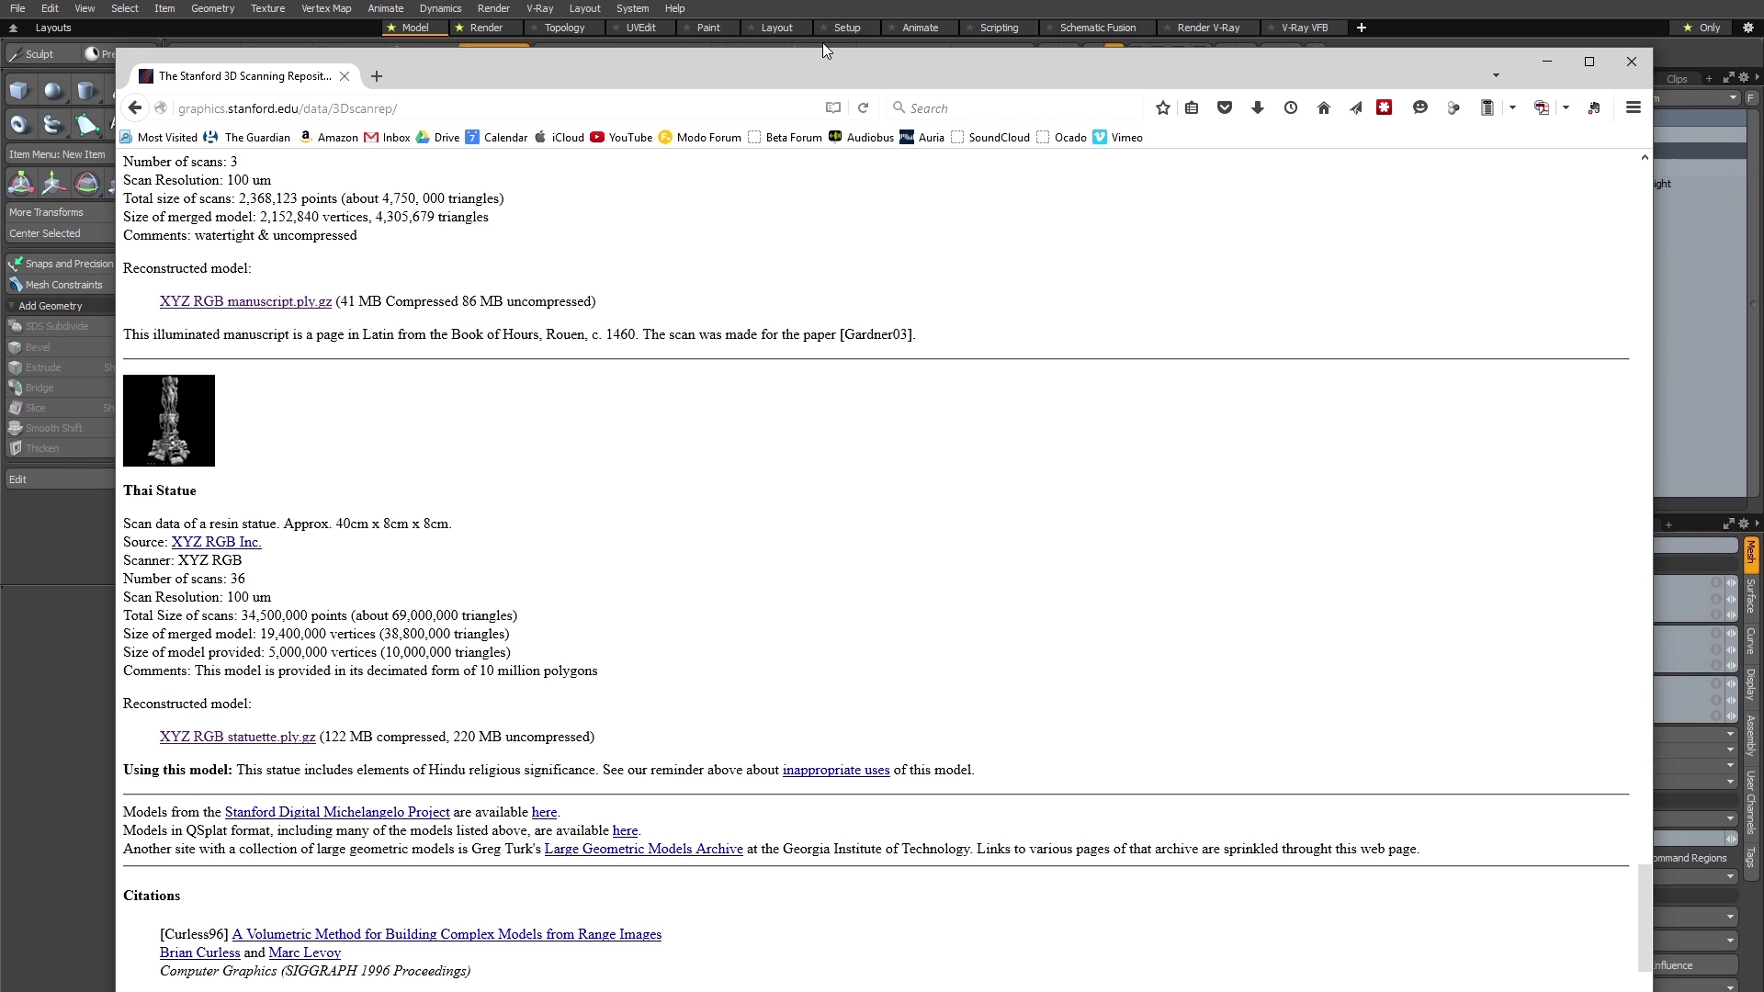
Back in MODO, open thai_statuette.obj from disk to reach its Wavefront load options.
left_click(282, 42)
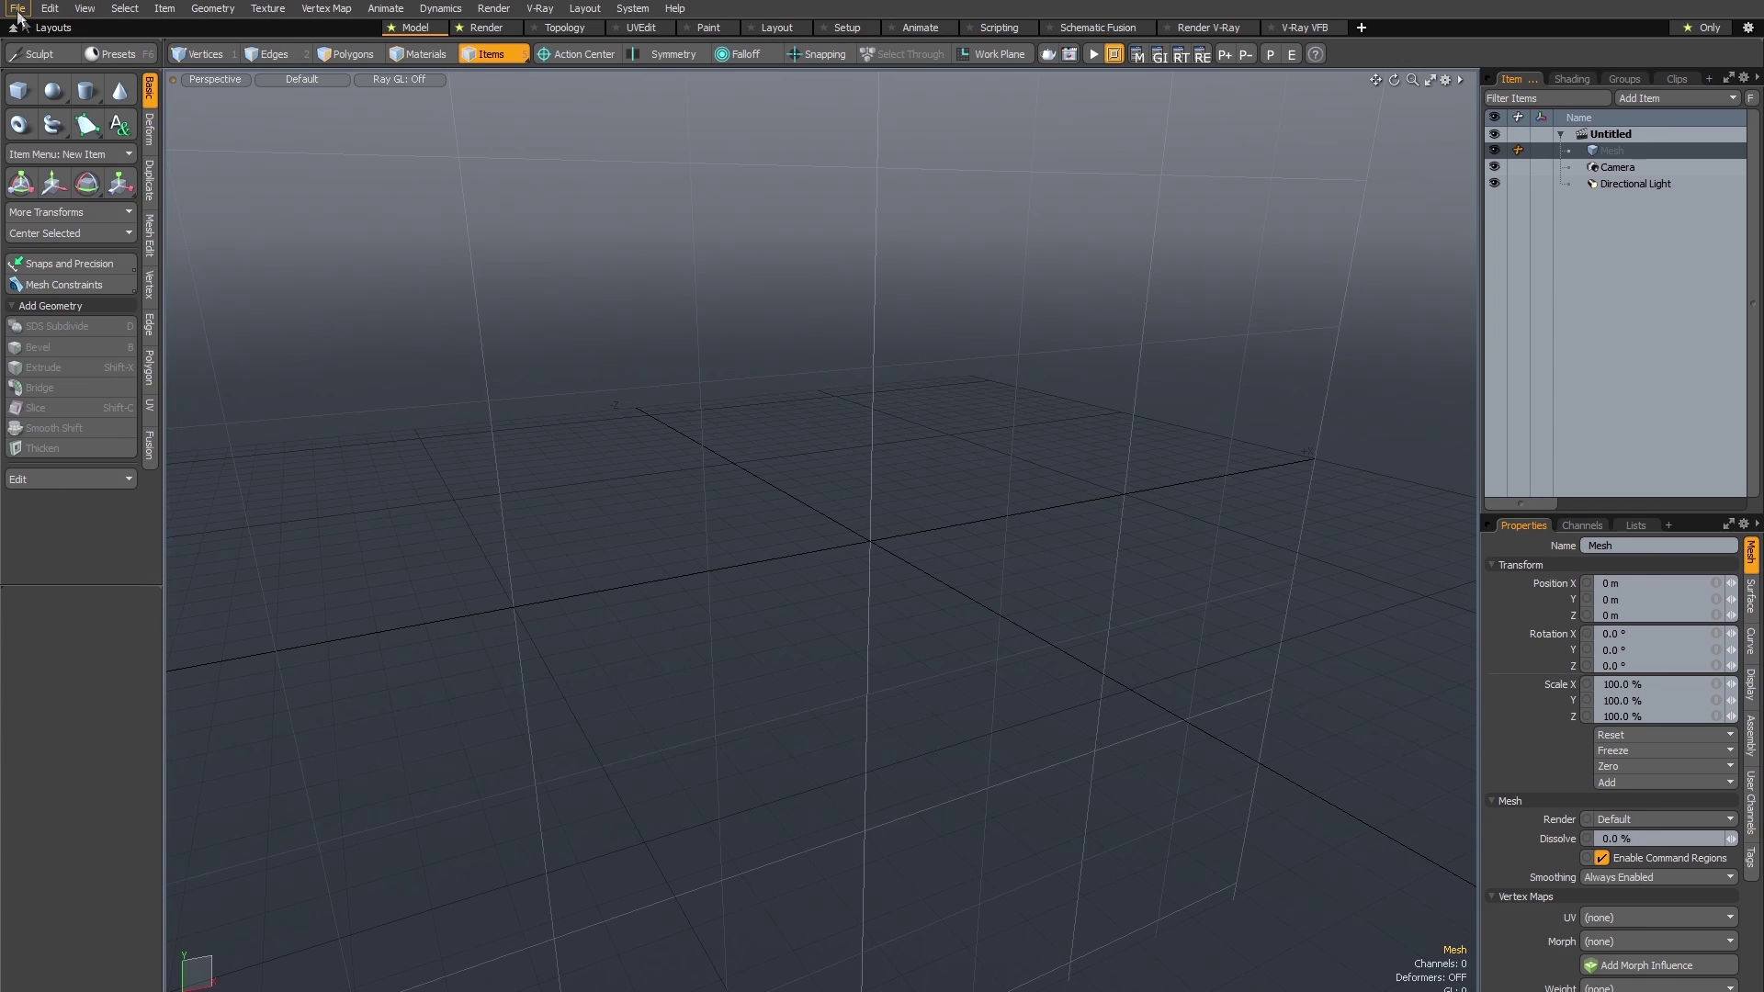
left_click(17, 8)
left_click(57, 81)
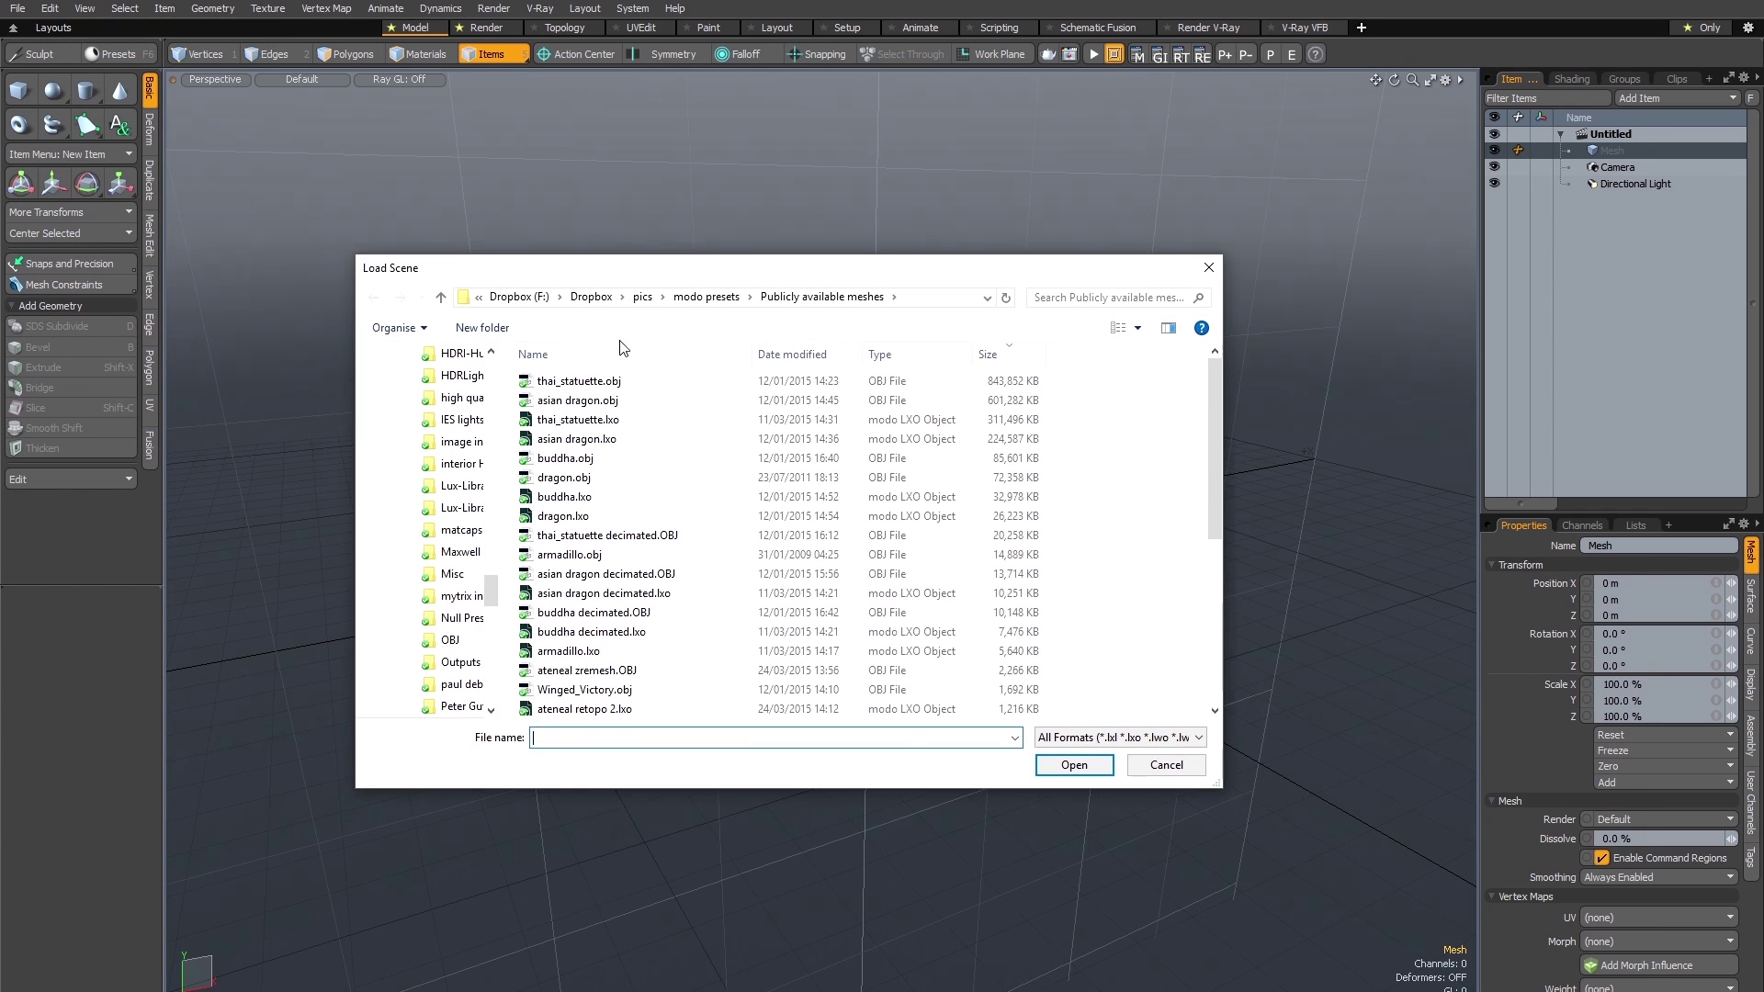
left_click(607, 386)
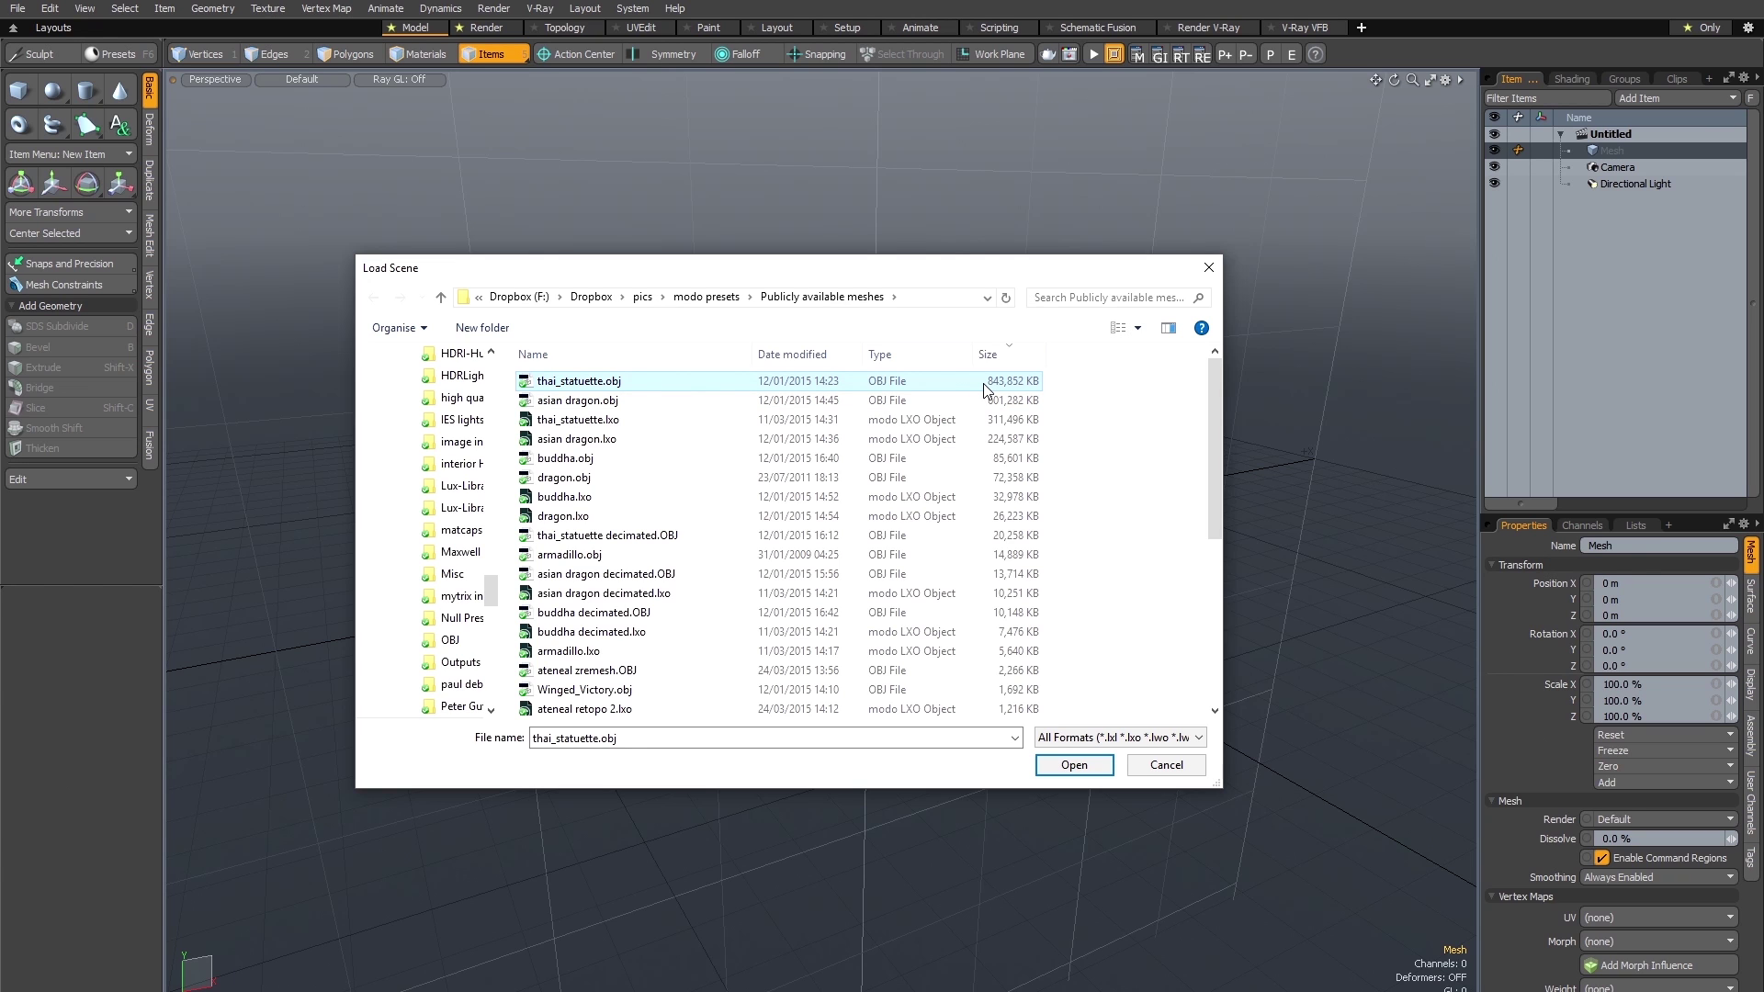
left_click(1080, 772)
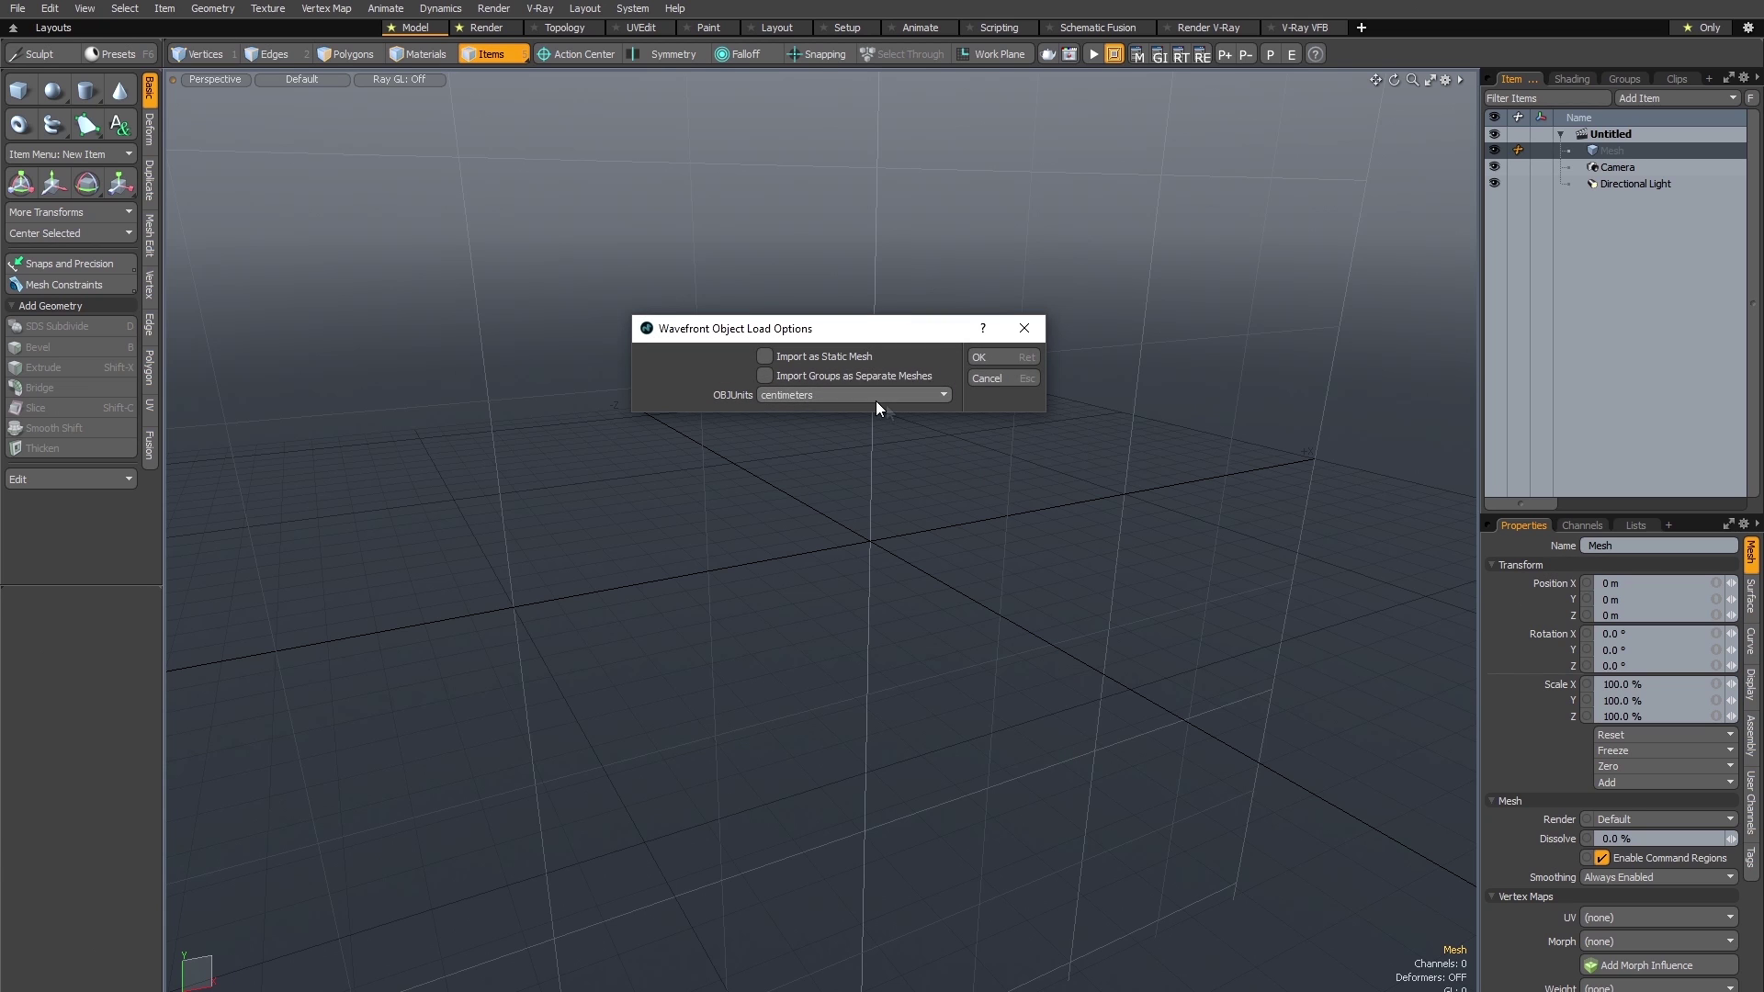
Accept the default OBJ load options and stopwatch the statuette import until it appears.
left_click(984, 357)
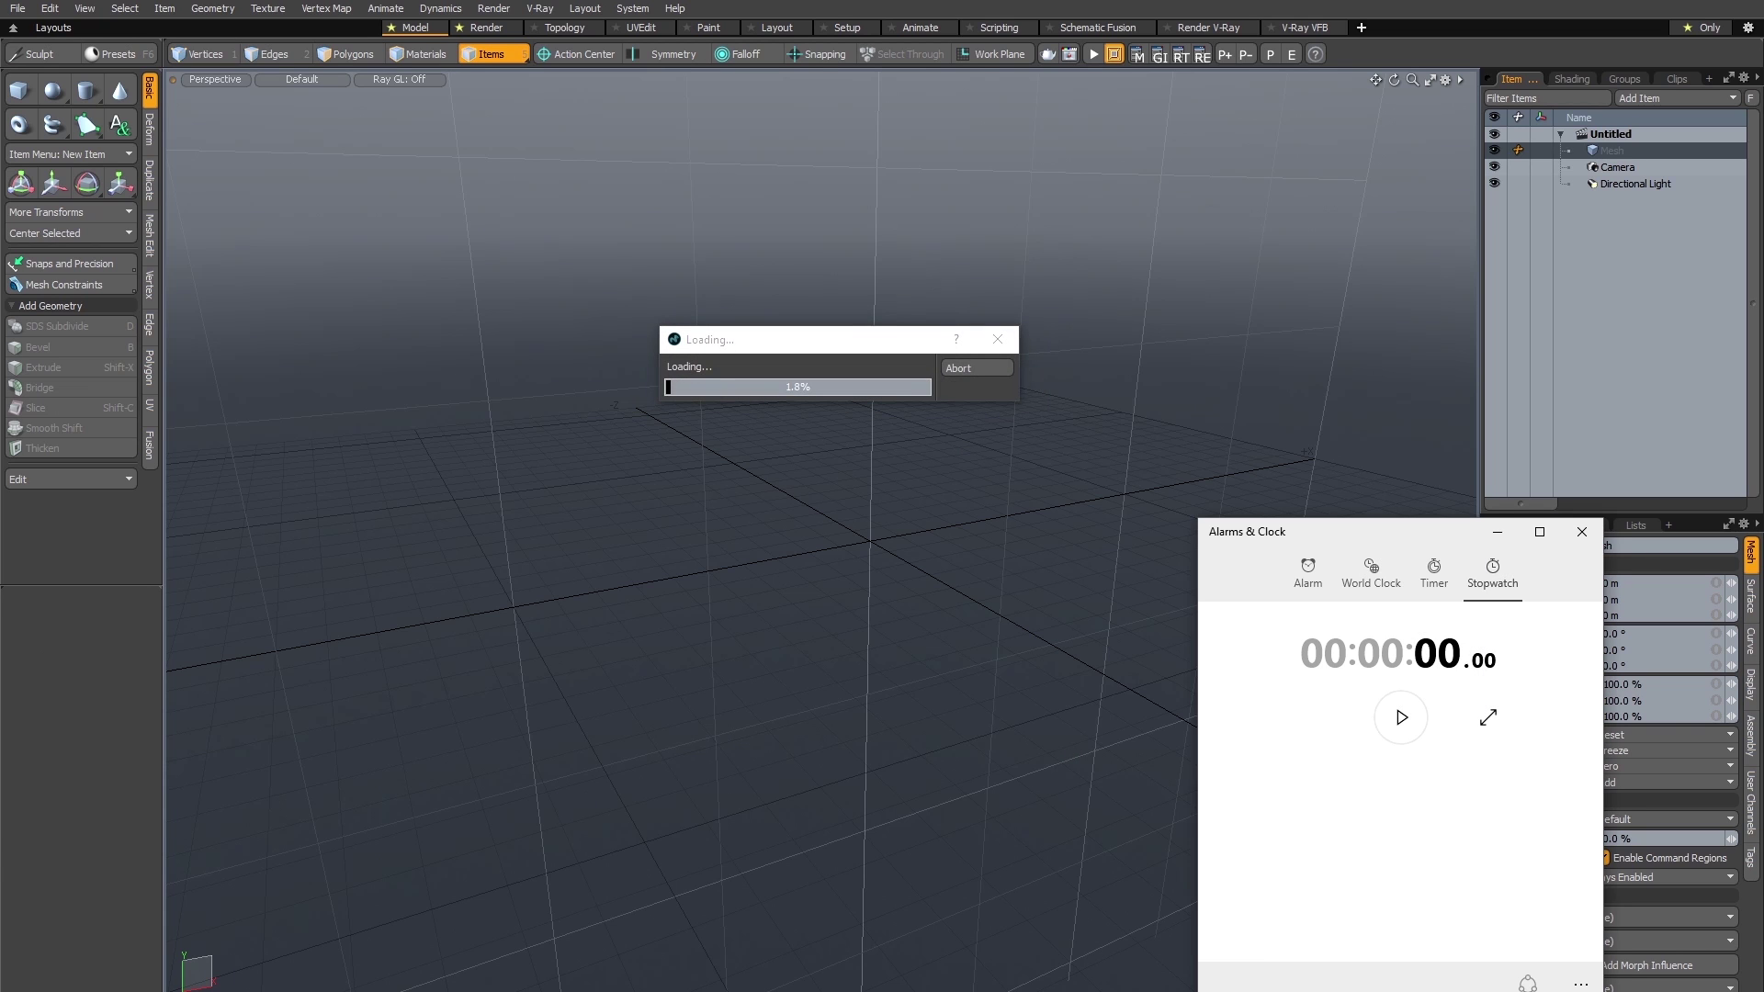
left_click(1401, 718)
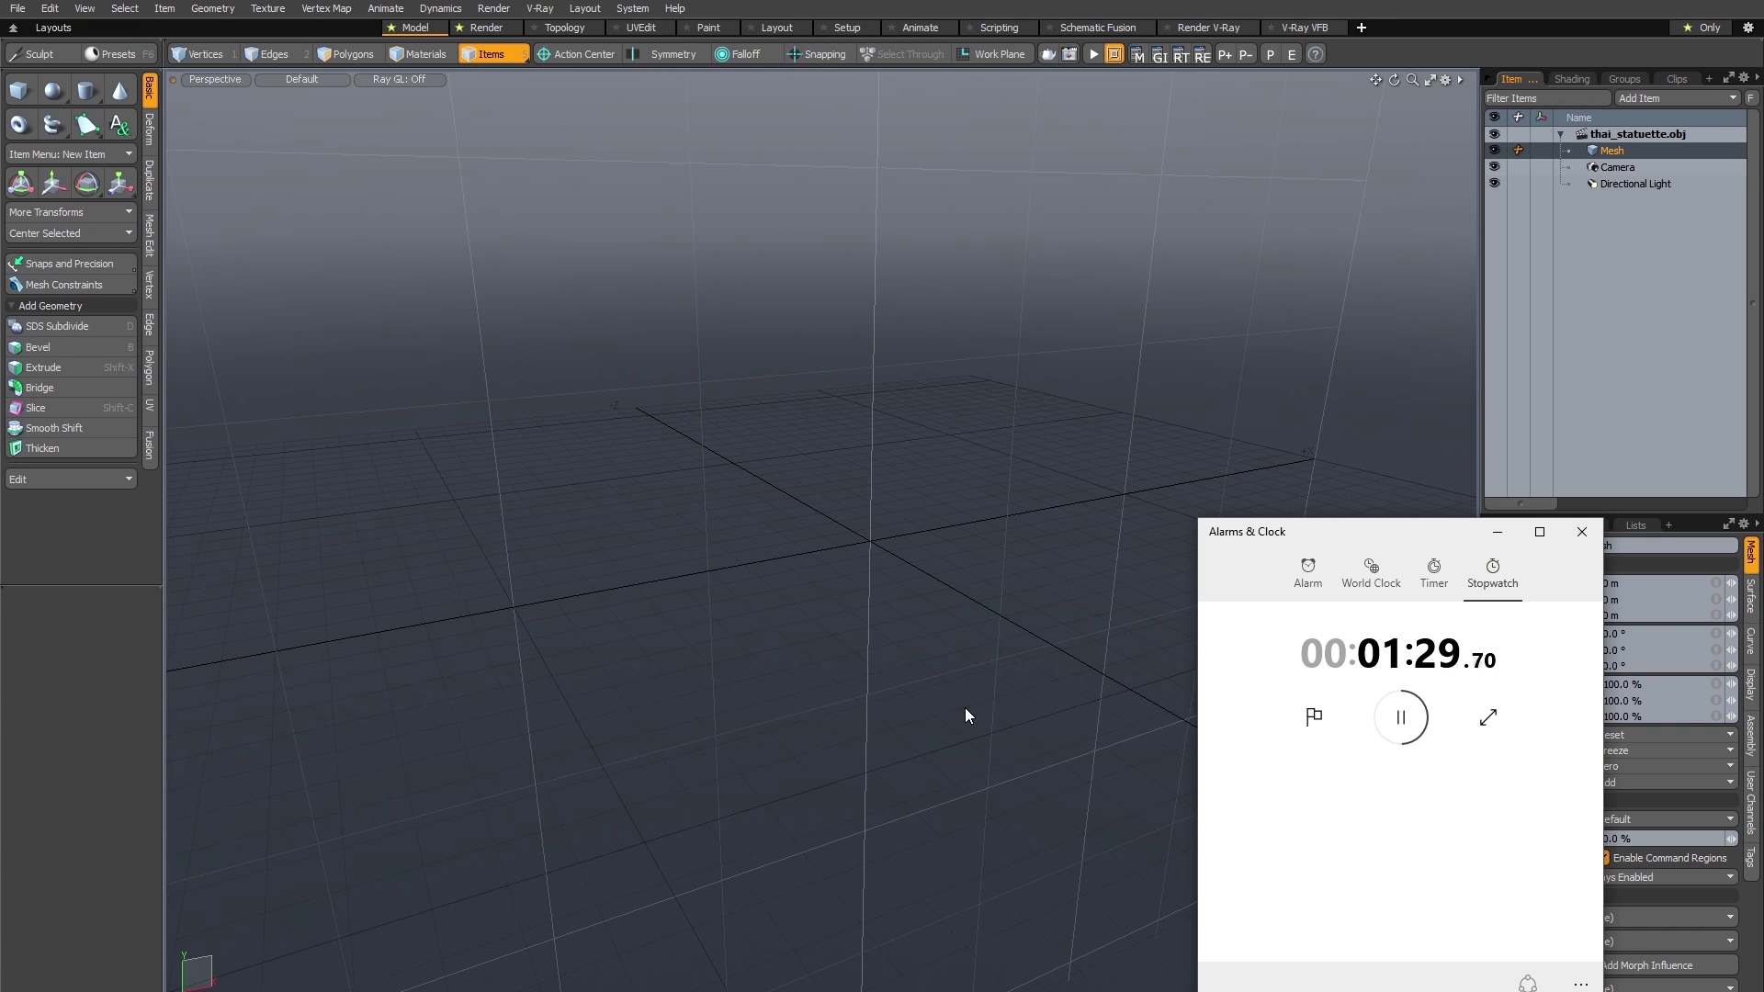
left_click(1400, 717)
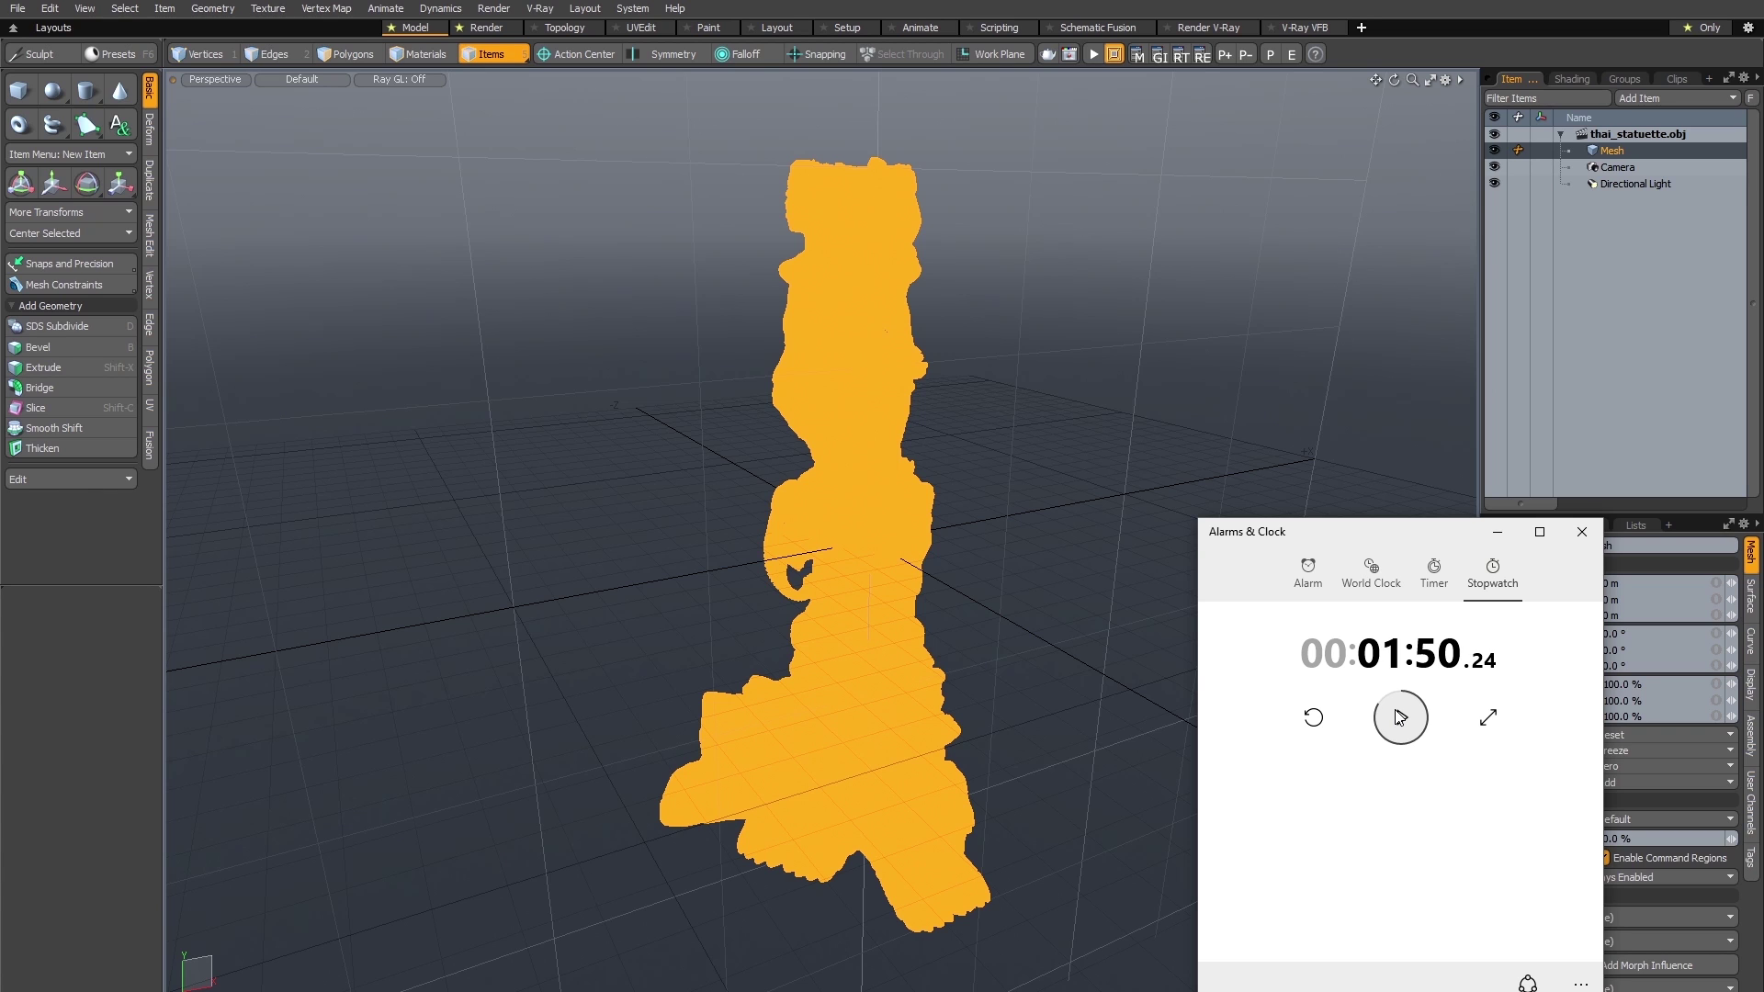
Close the Alarms & Clock stopwatch window.
left_click(983, 2)
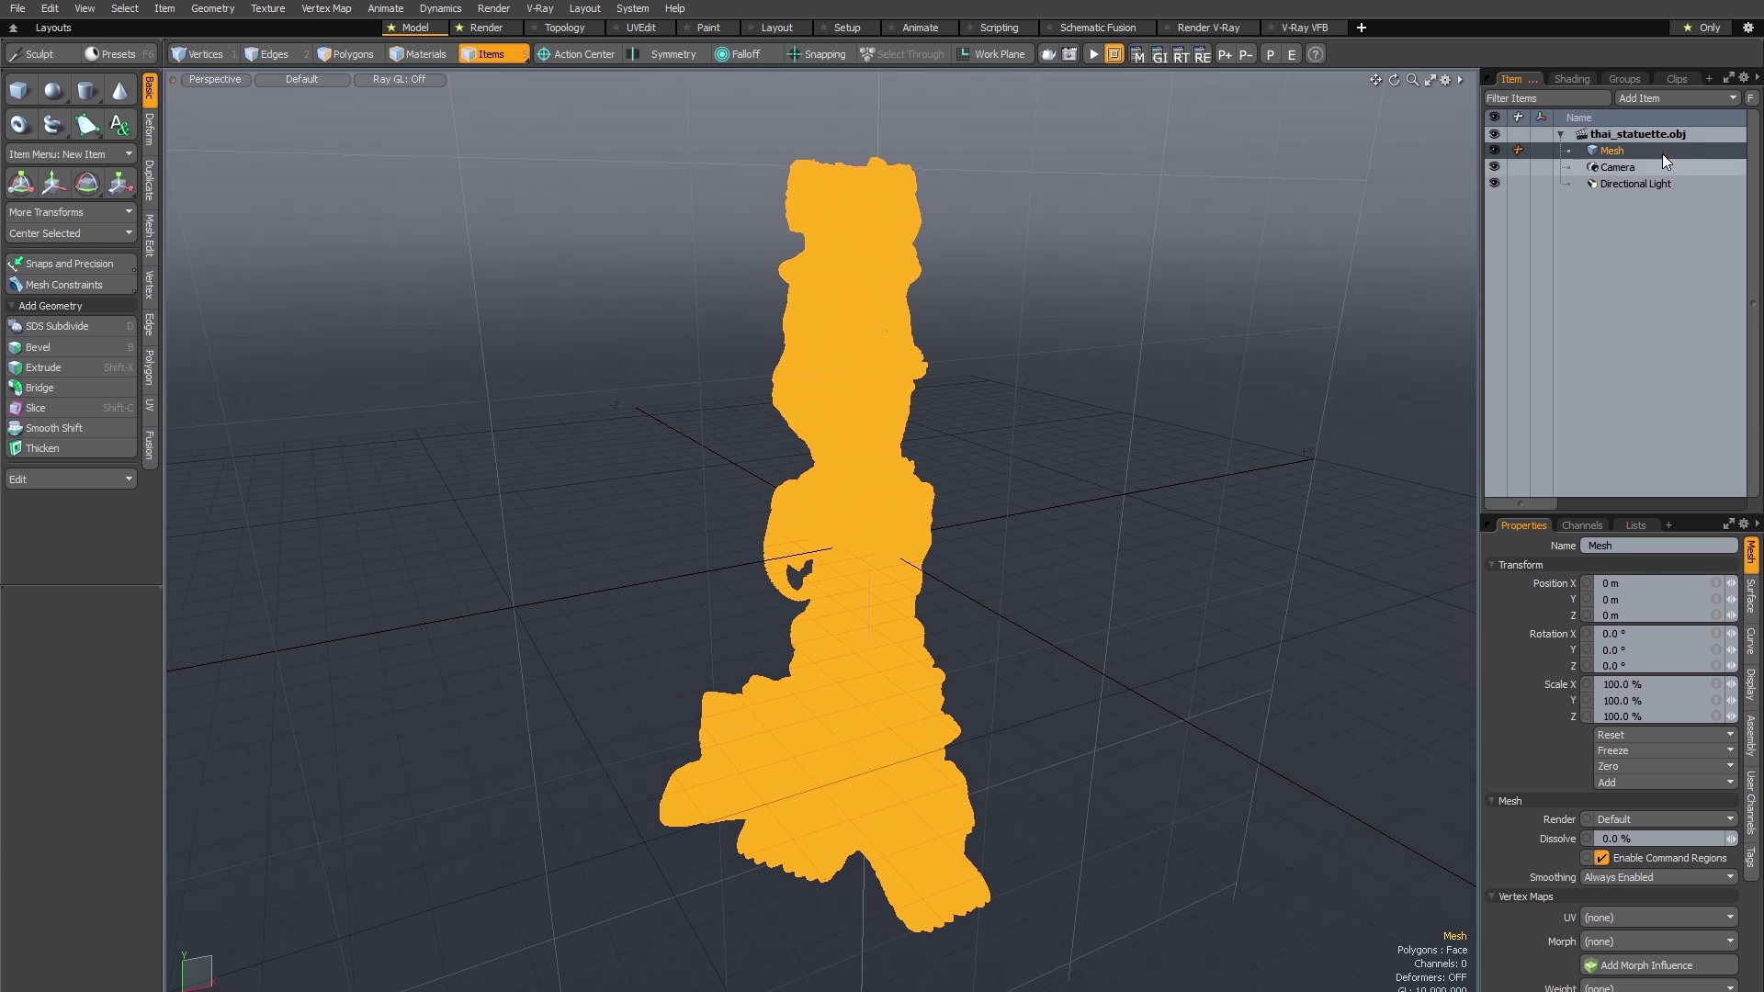
Start Convert to V-Ray Proxy on the statuette, choosing E:\Vray as the output folder.
left_click(540, 9)
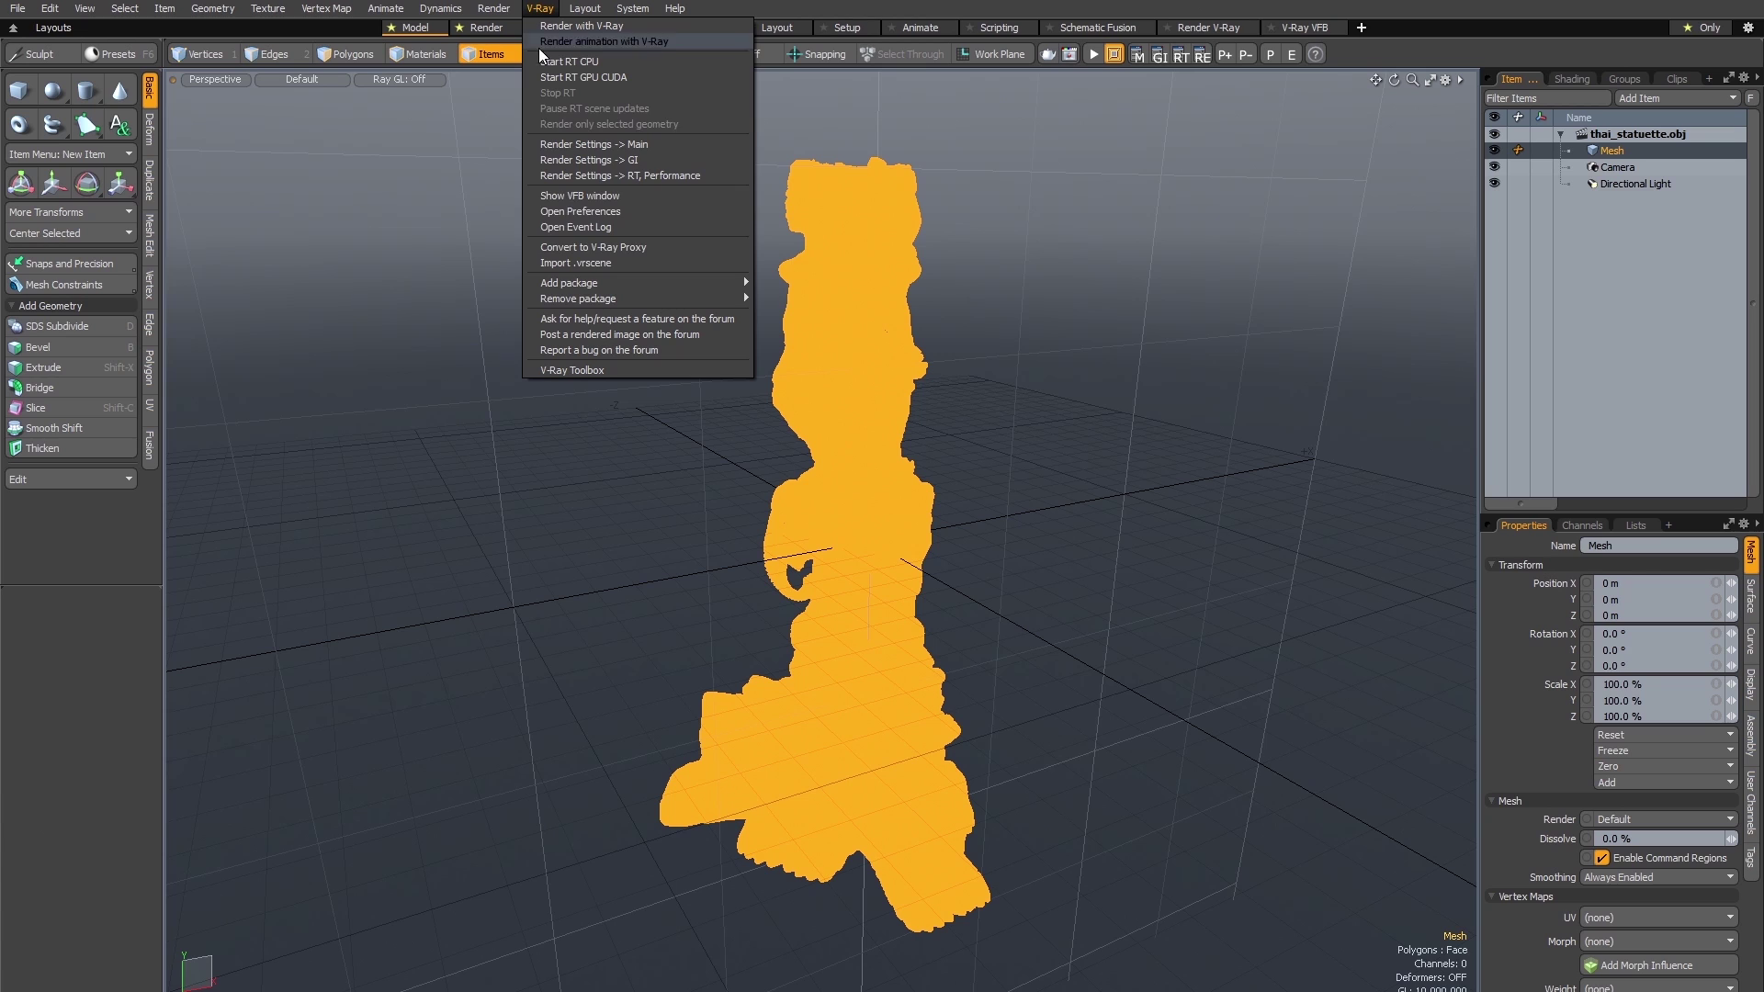
left_click(570, 248)
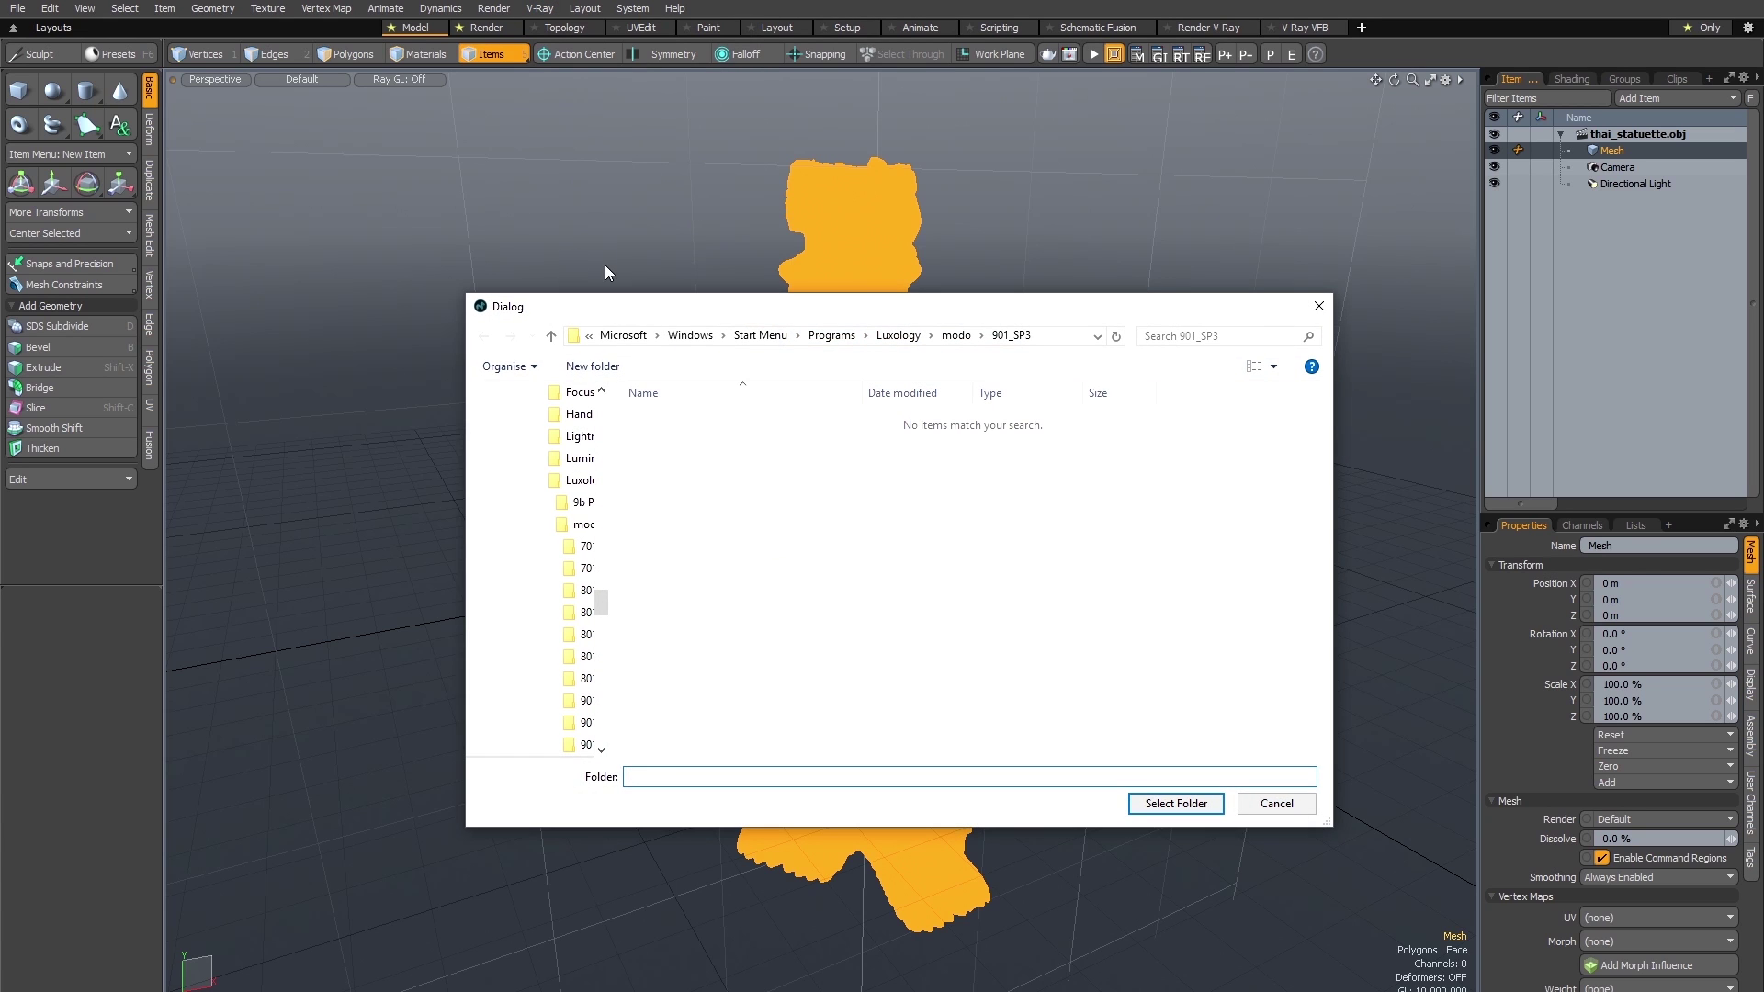
left_click_drag(604, 597, 603, 405)
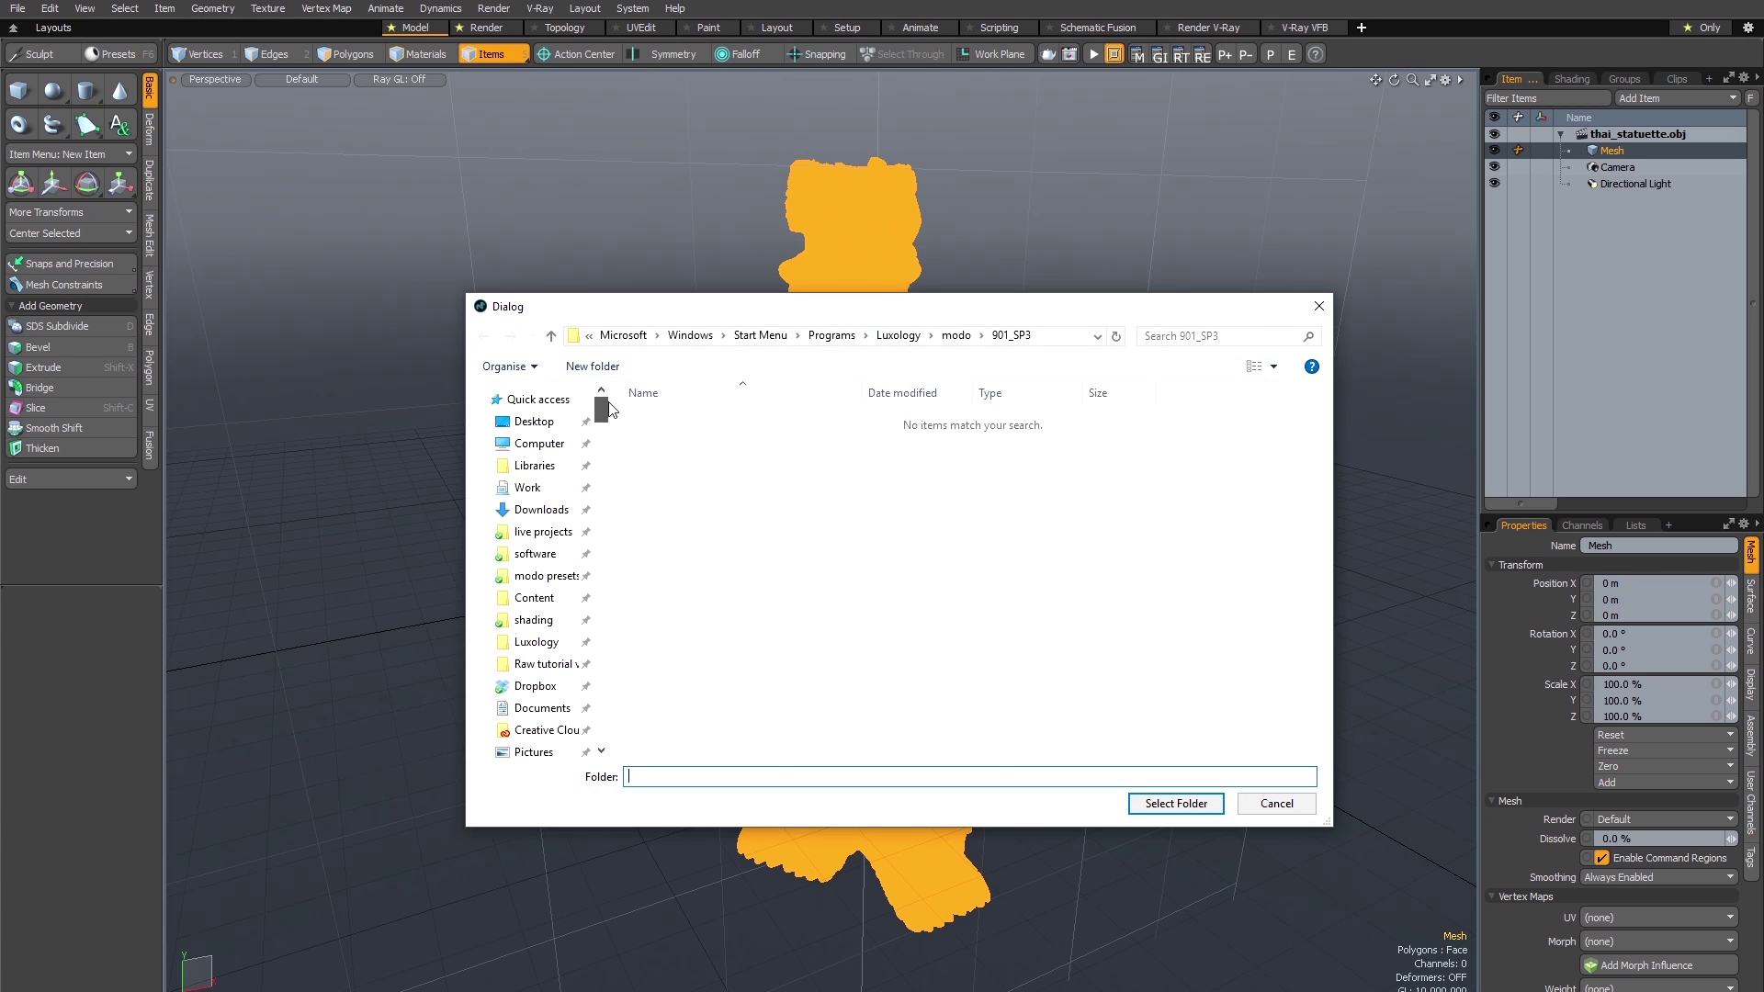
left_click(563, 441)
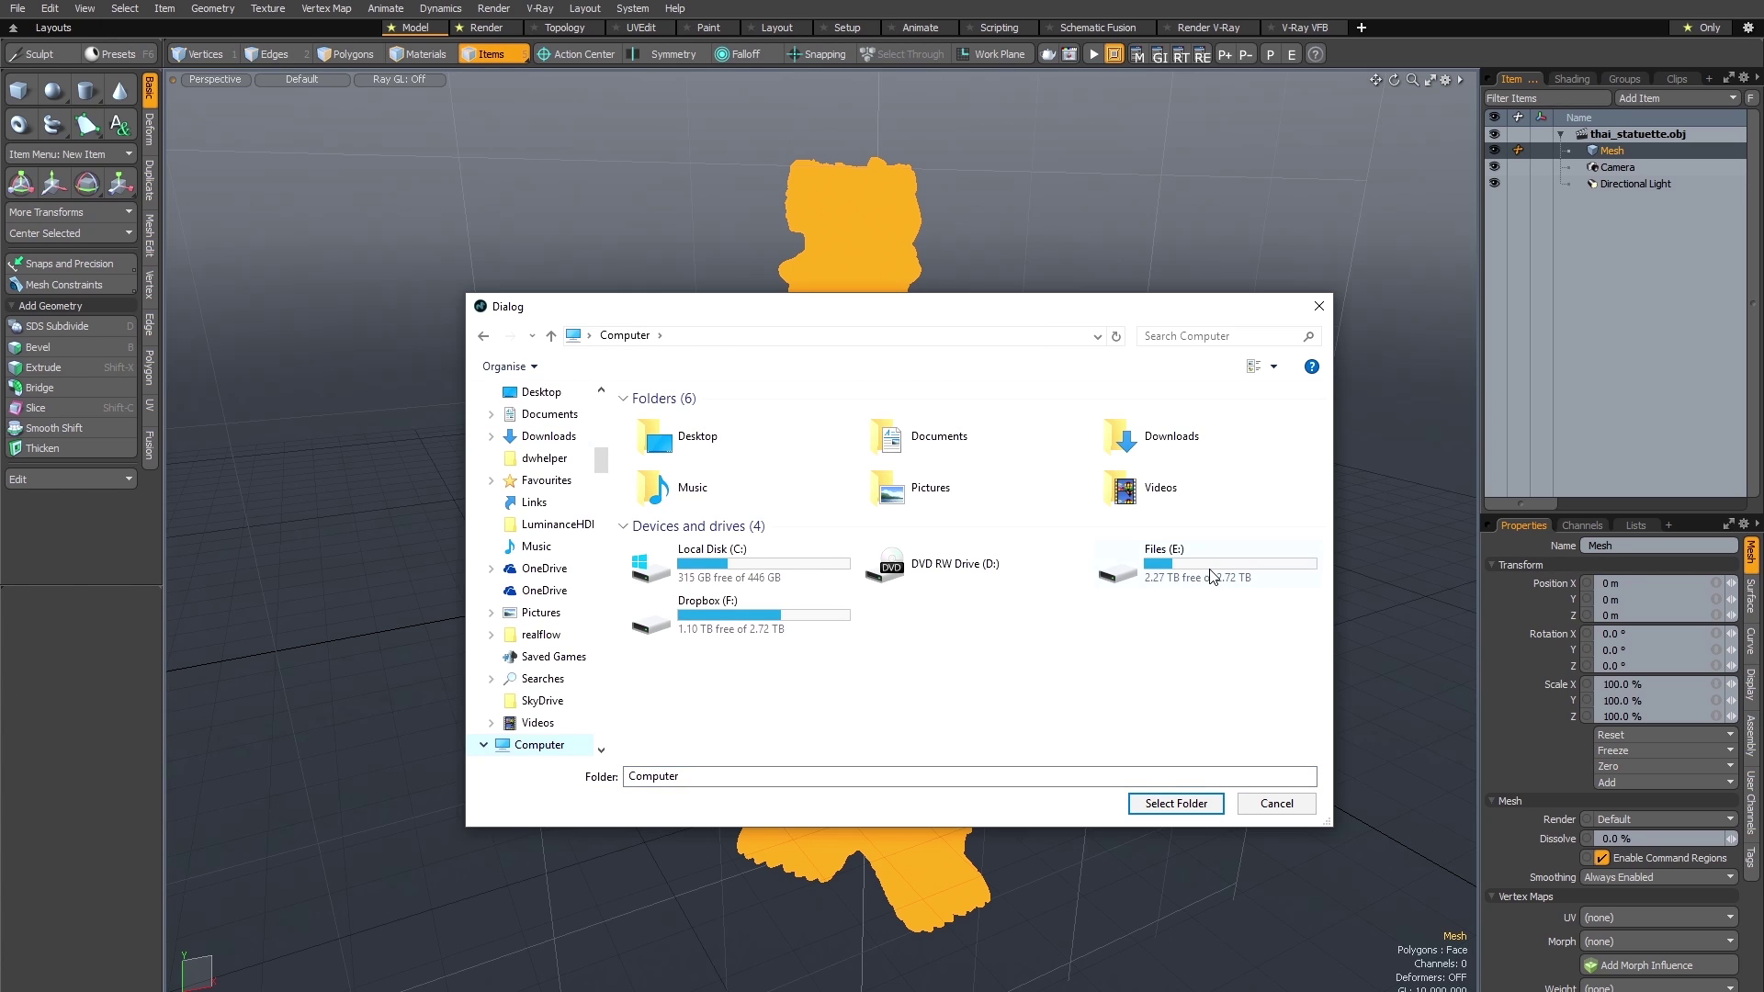
double_click(1211, 577)
left_click(680, 519)
double_click(680, 519)
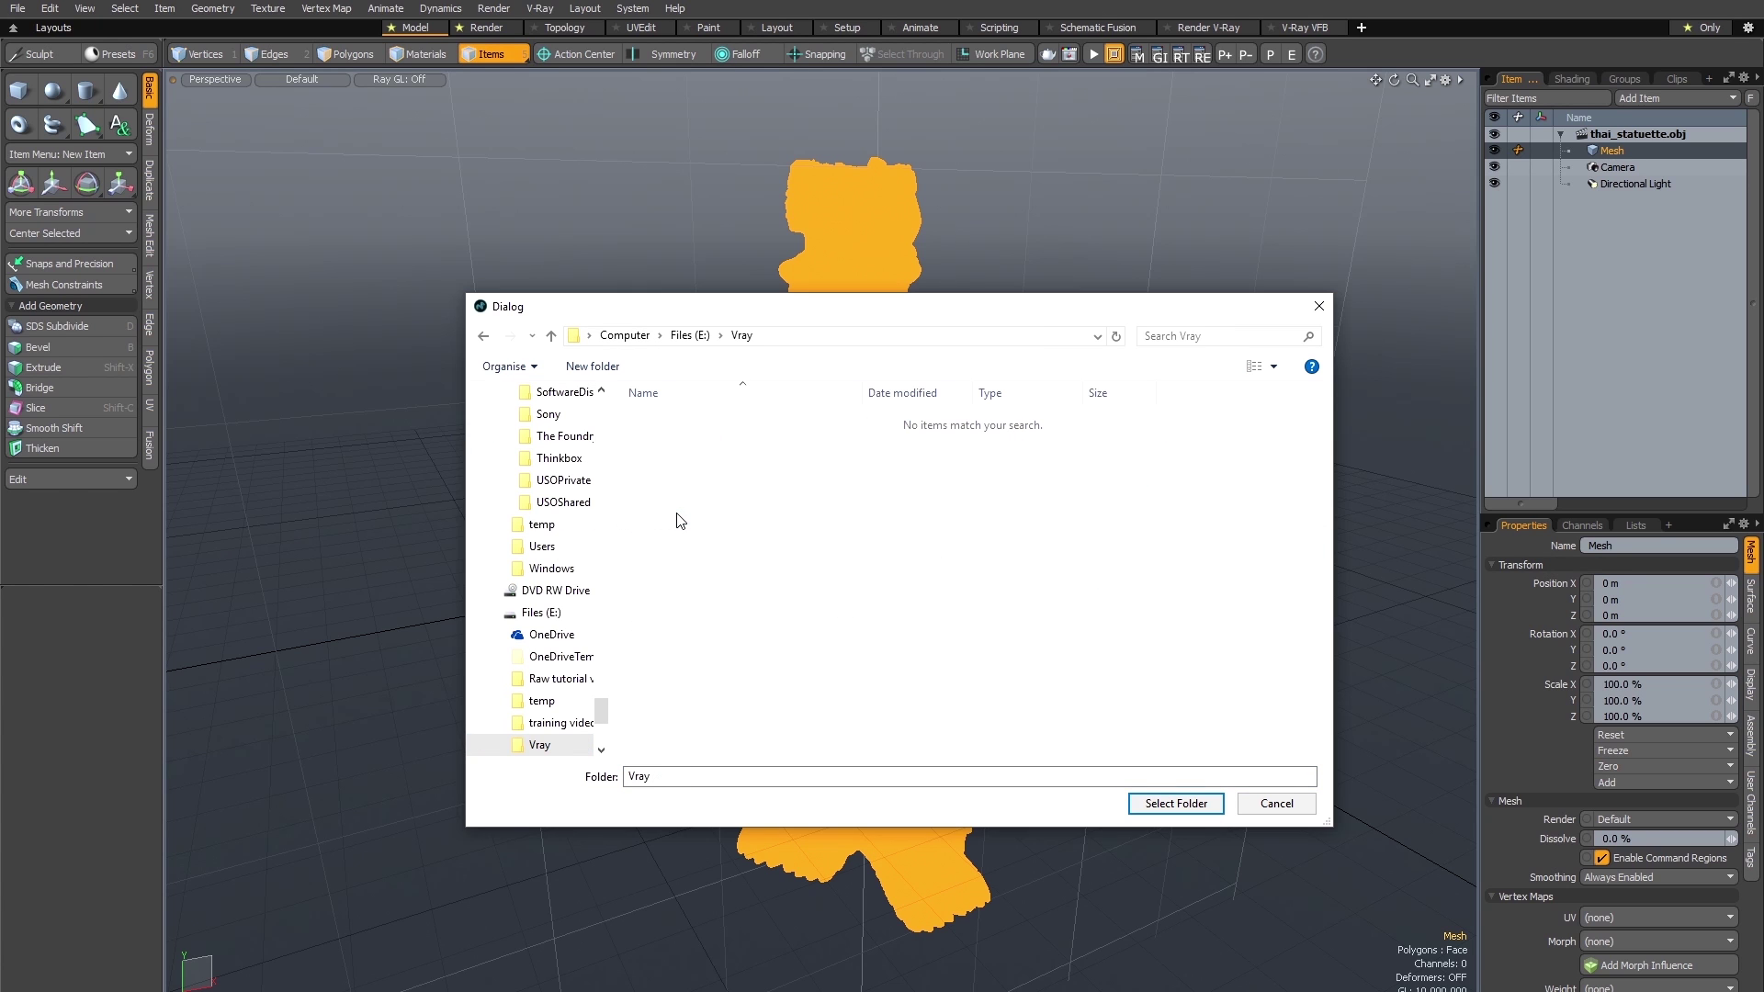
Export the statuette to E:\Vray as a single vrmesh file named statue.
left_click(1165, 801)
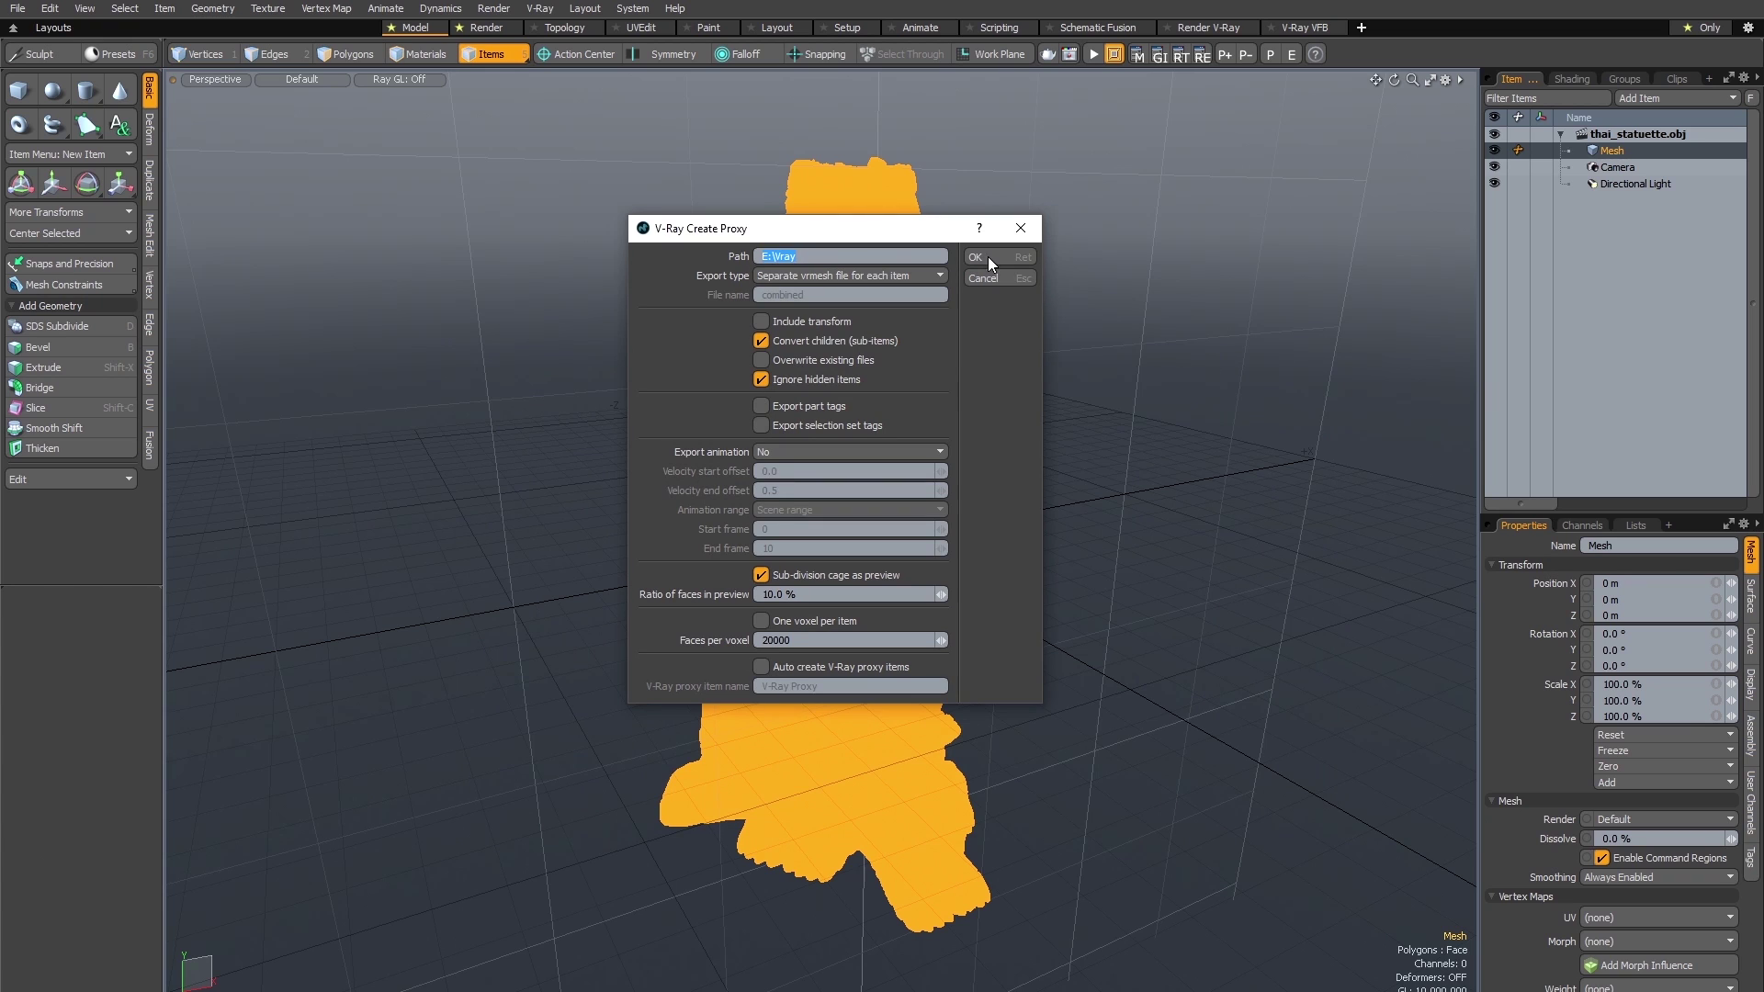
left_click_drag(840, 230, 837, 258)
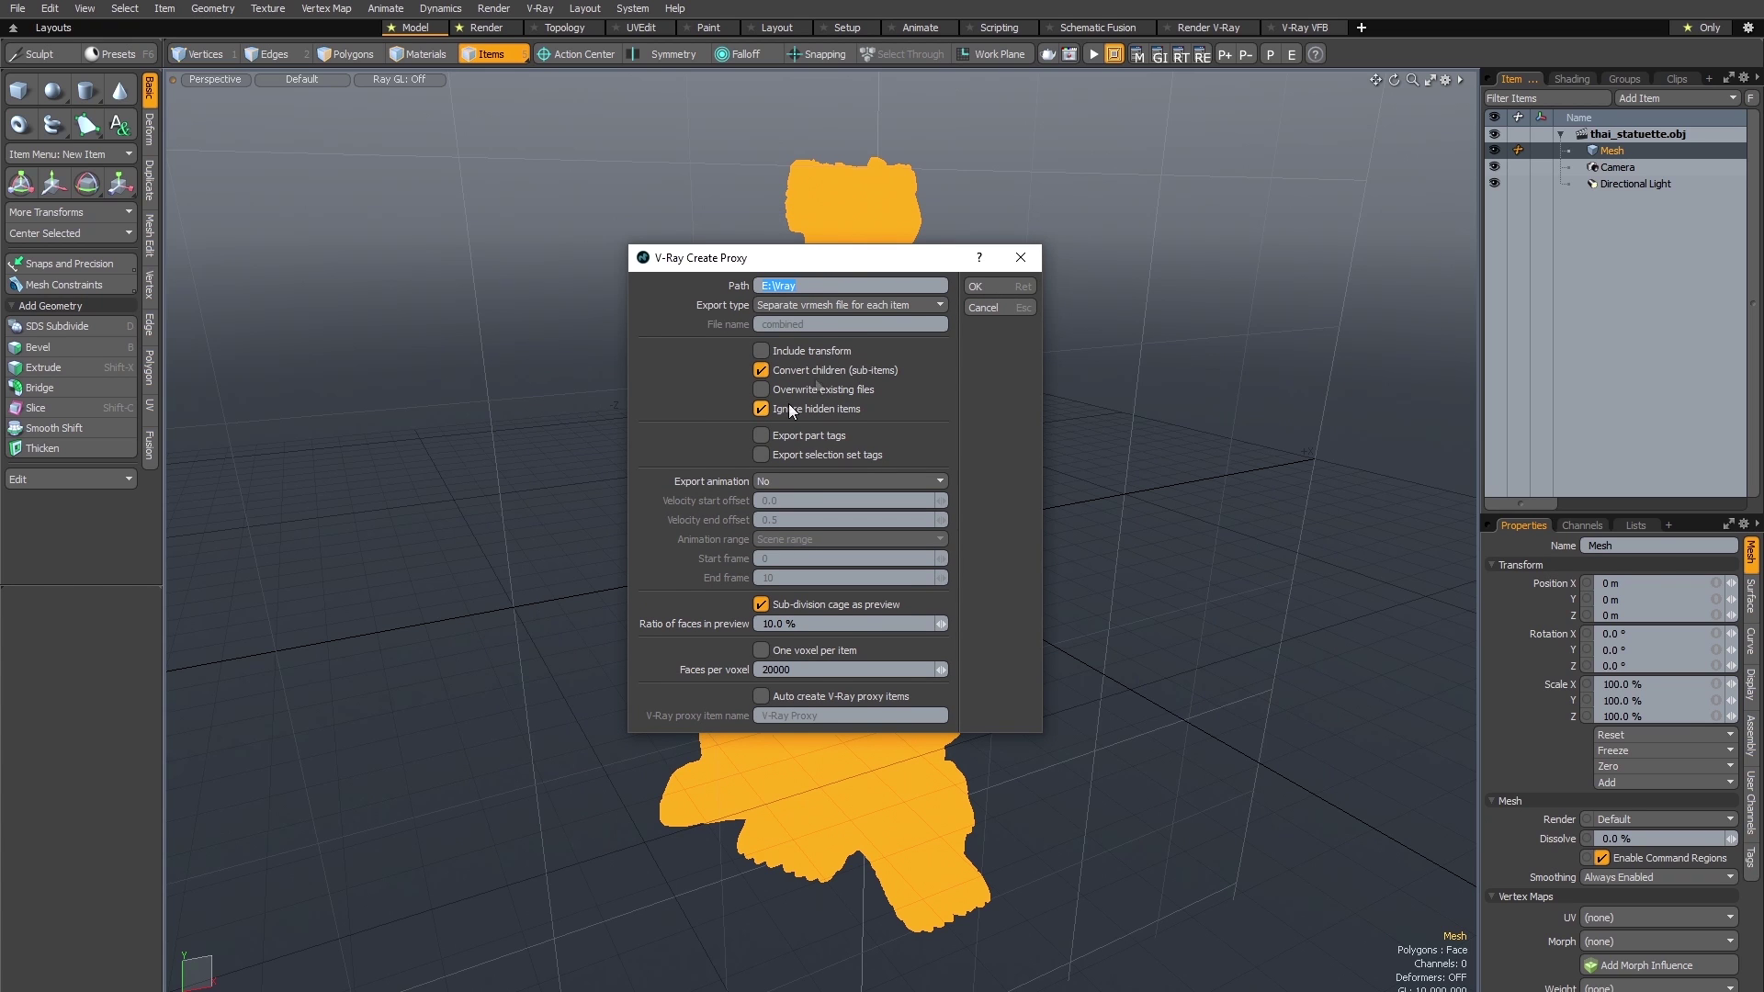
left_click(814, 305)
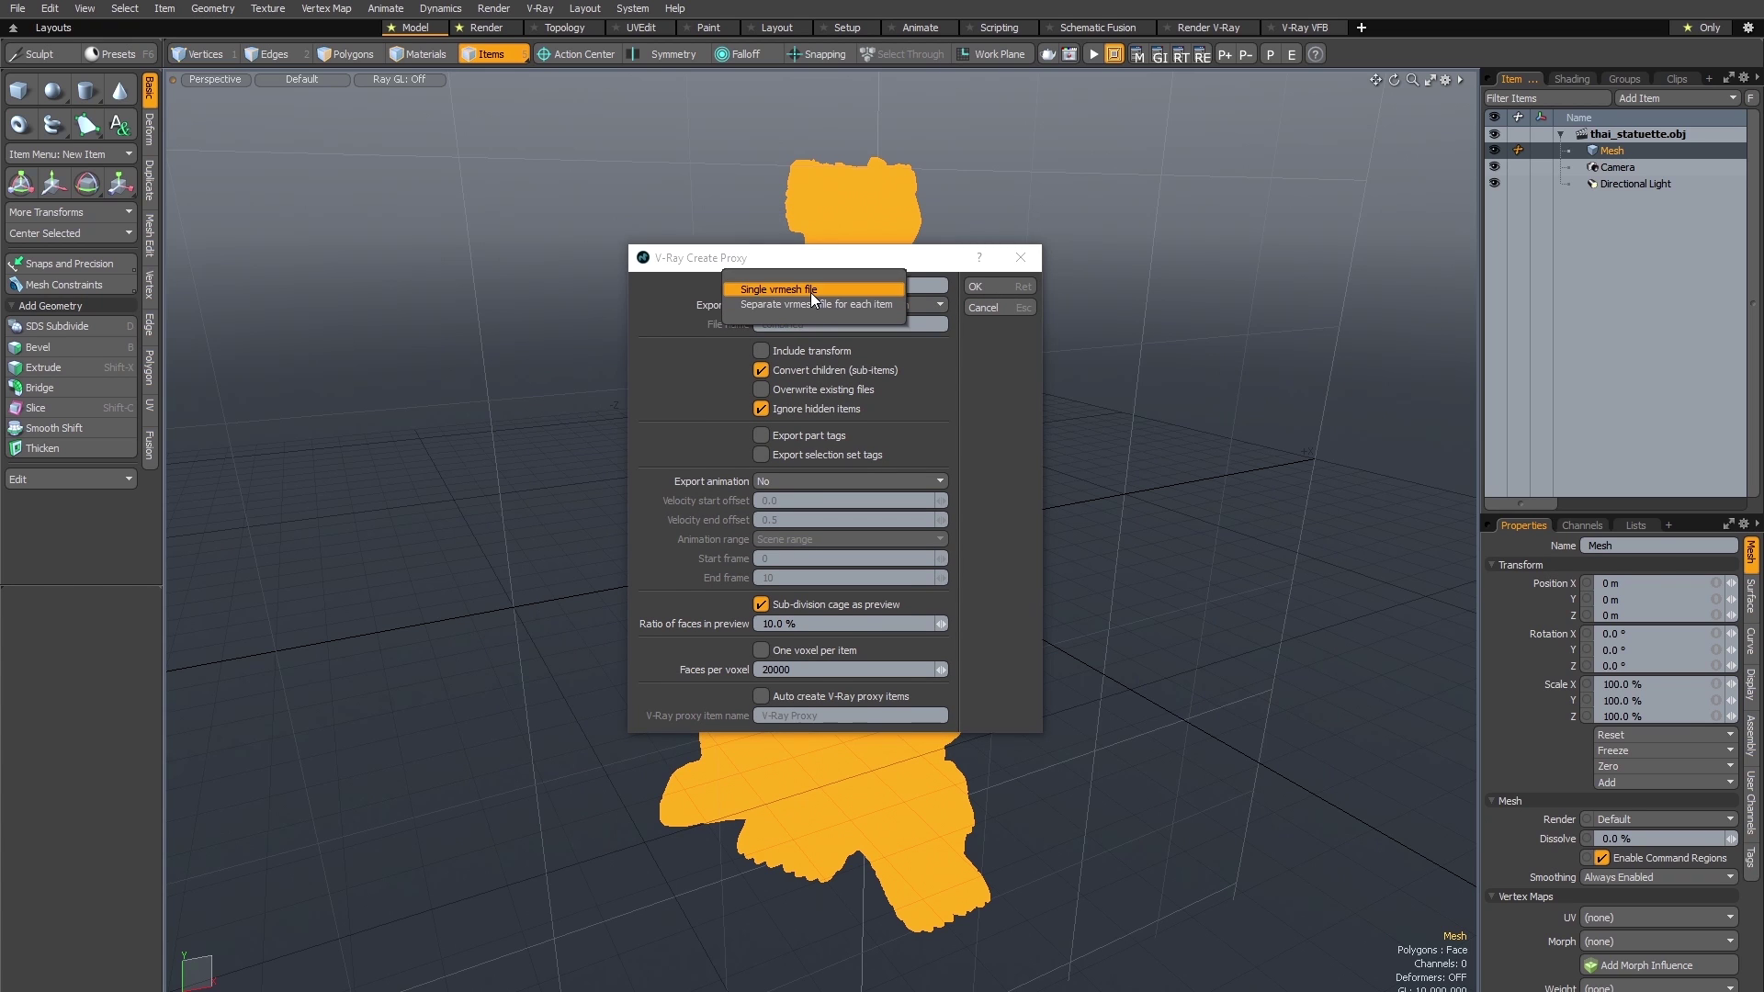
left_click(810, 290)
left_click_drag(827, 323, 749, 333)
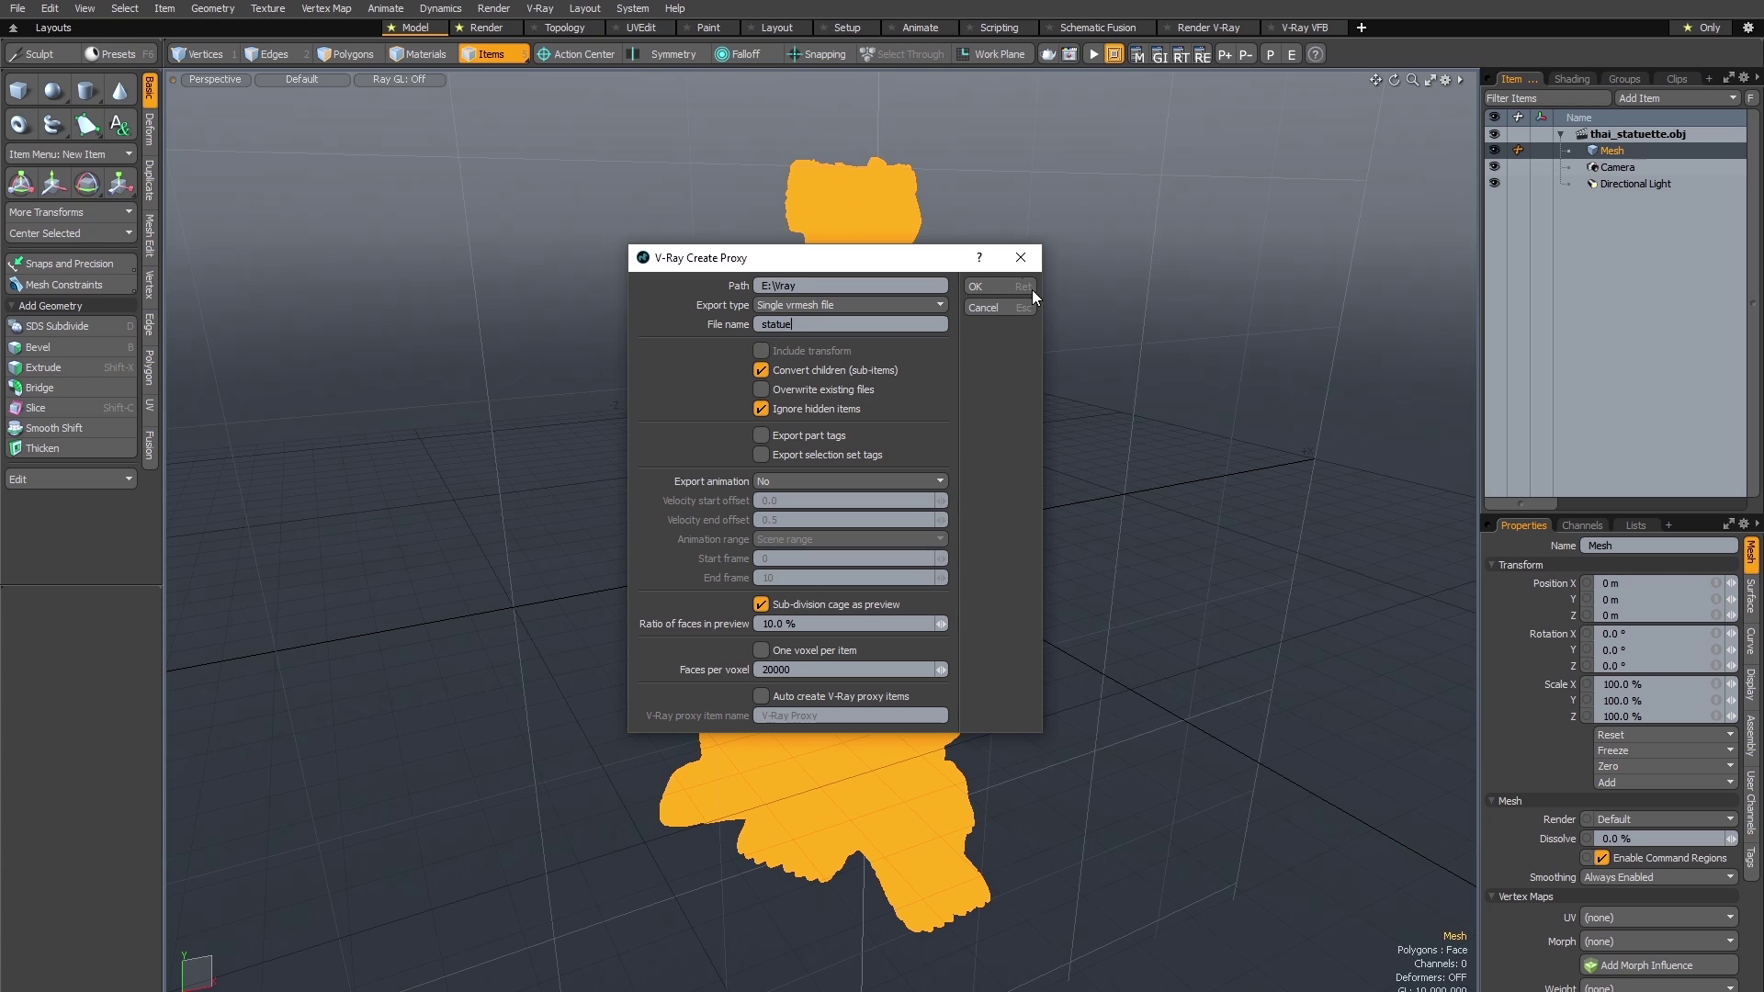
left_click(1005, 285)
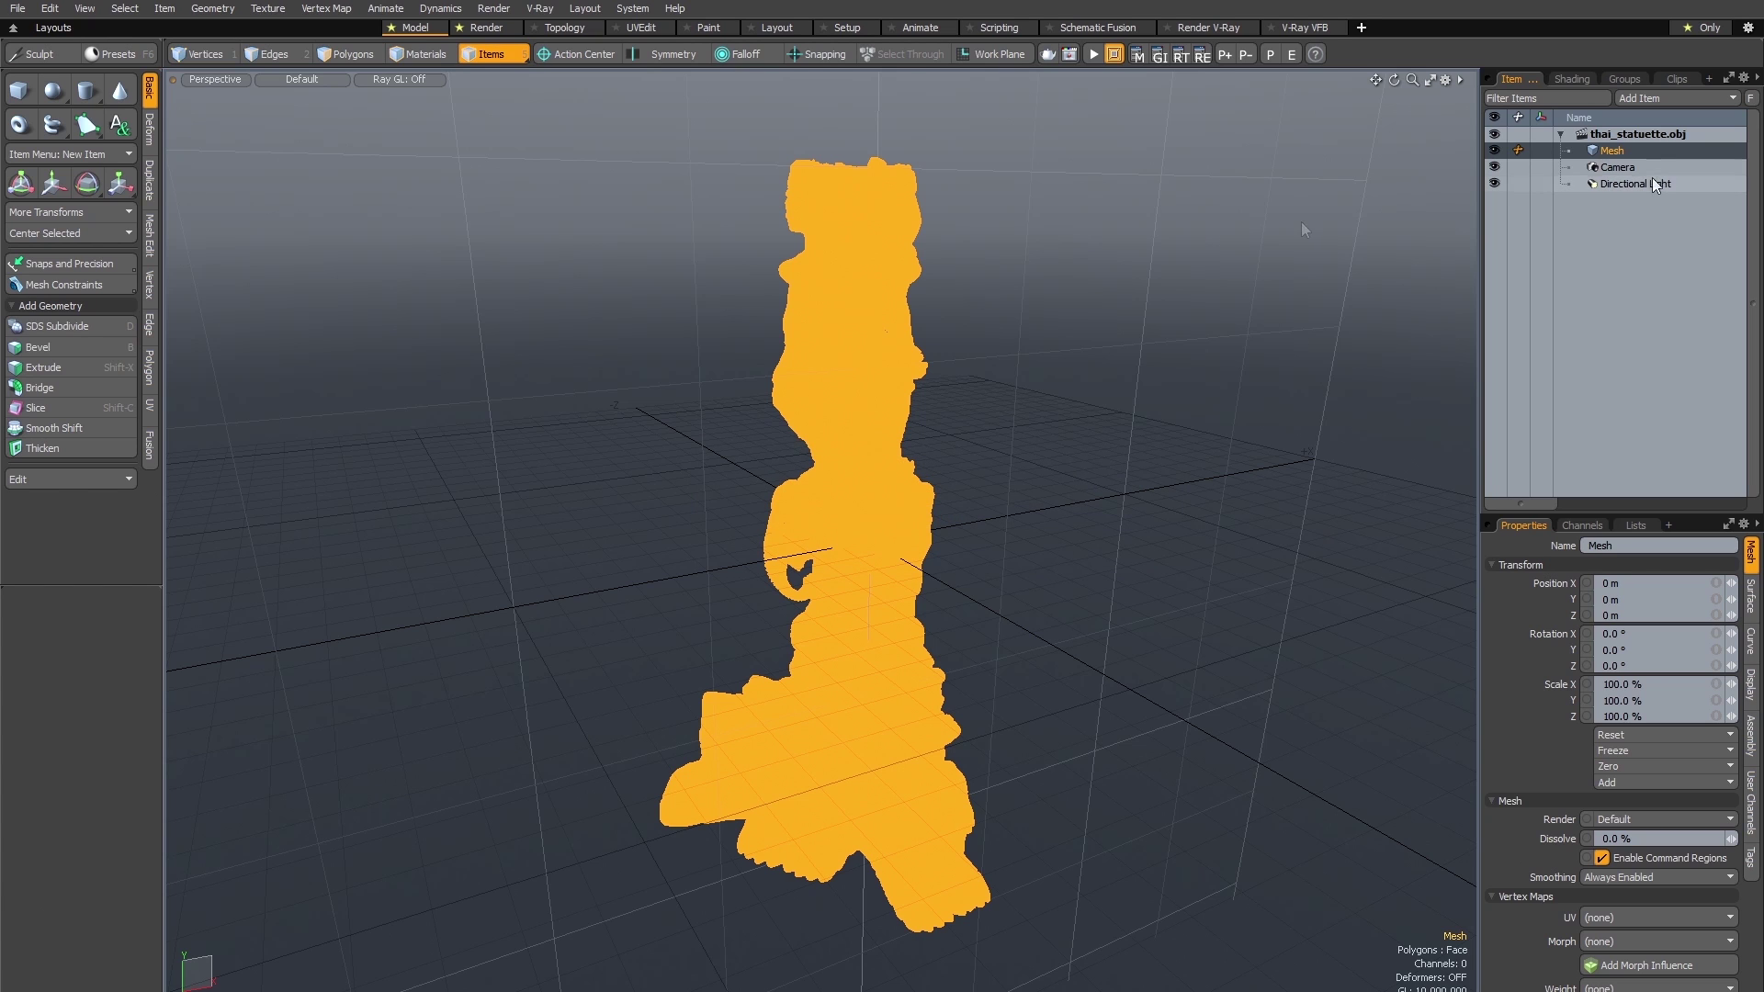
Delete the original heavy Mesh item from the scene.
right_click(1632, 151)
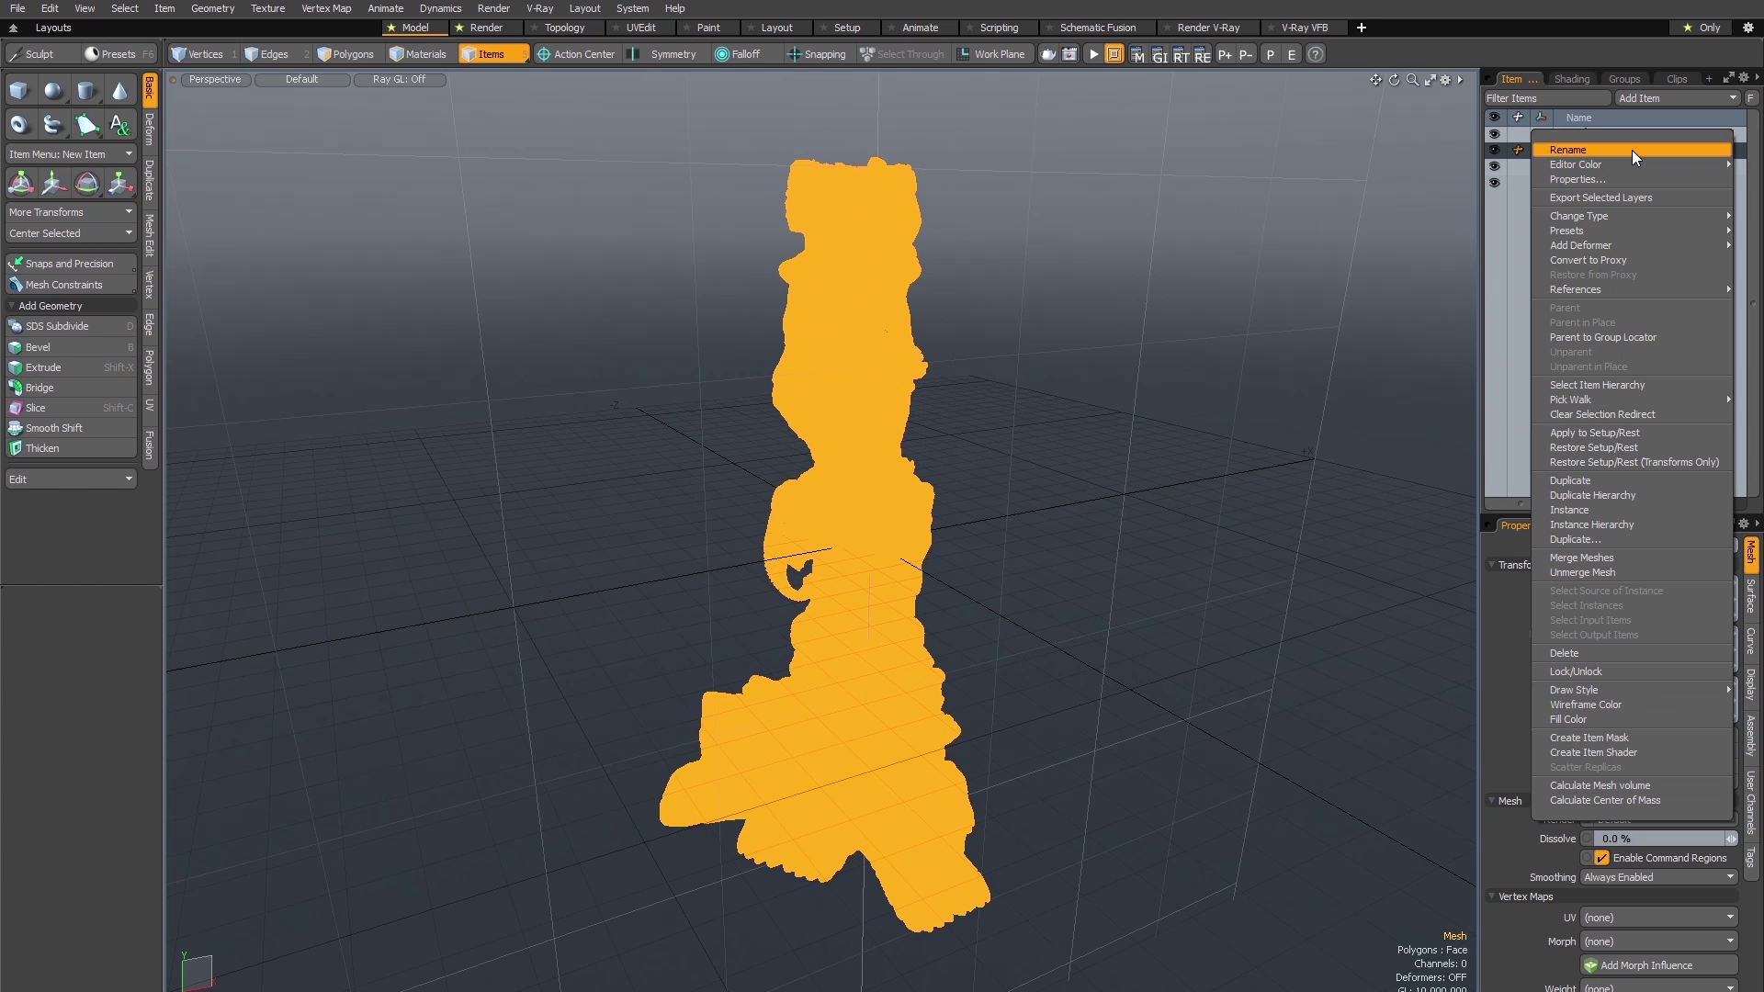
left_click(1573, 652)
left_click(1043, 478)
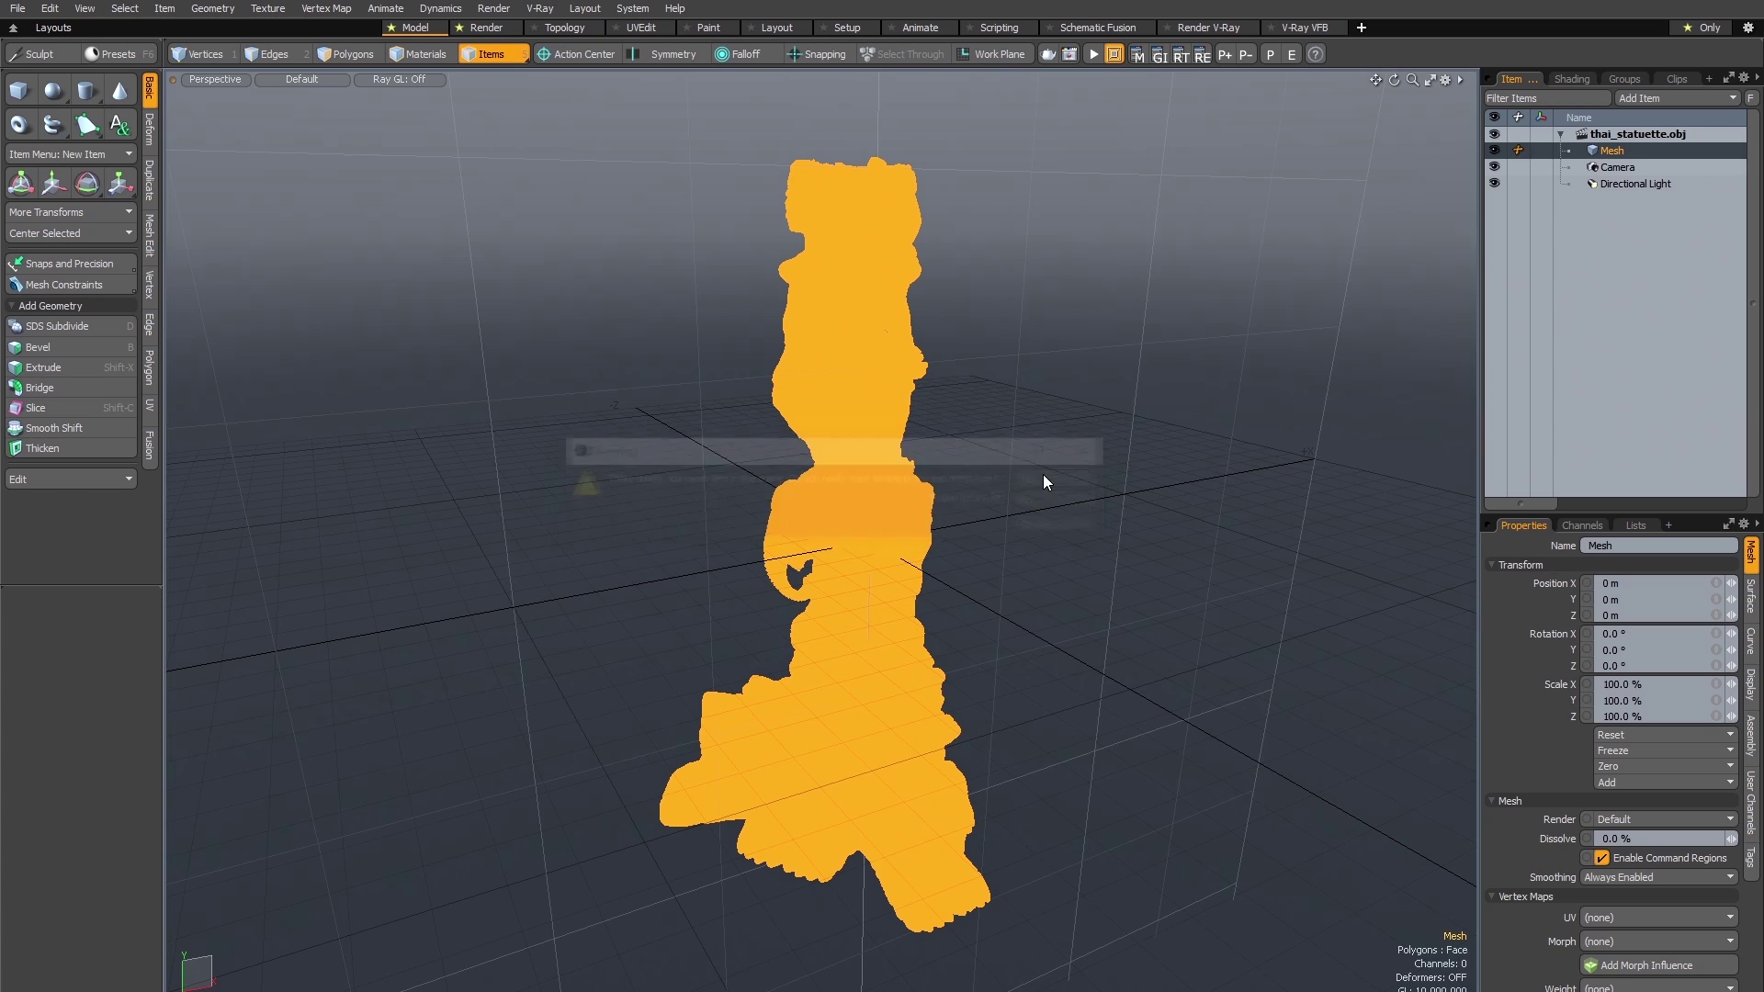
Confirm the statue mesh deletion and add an empty V-Ray Proxy item.
left_click(1644, 101)
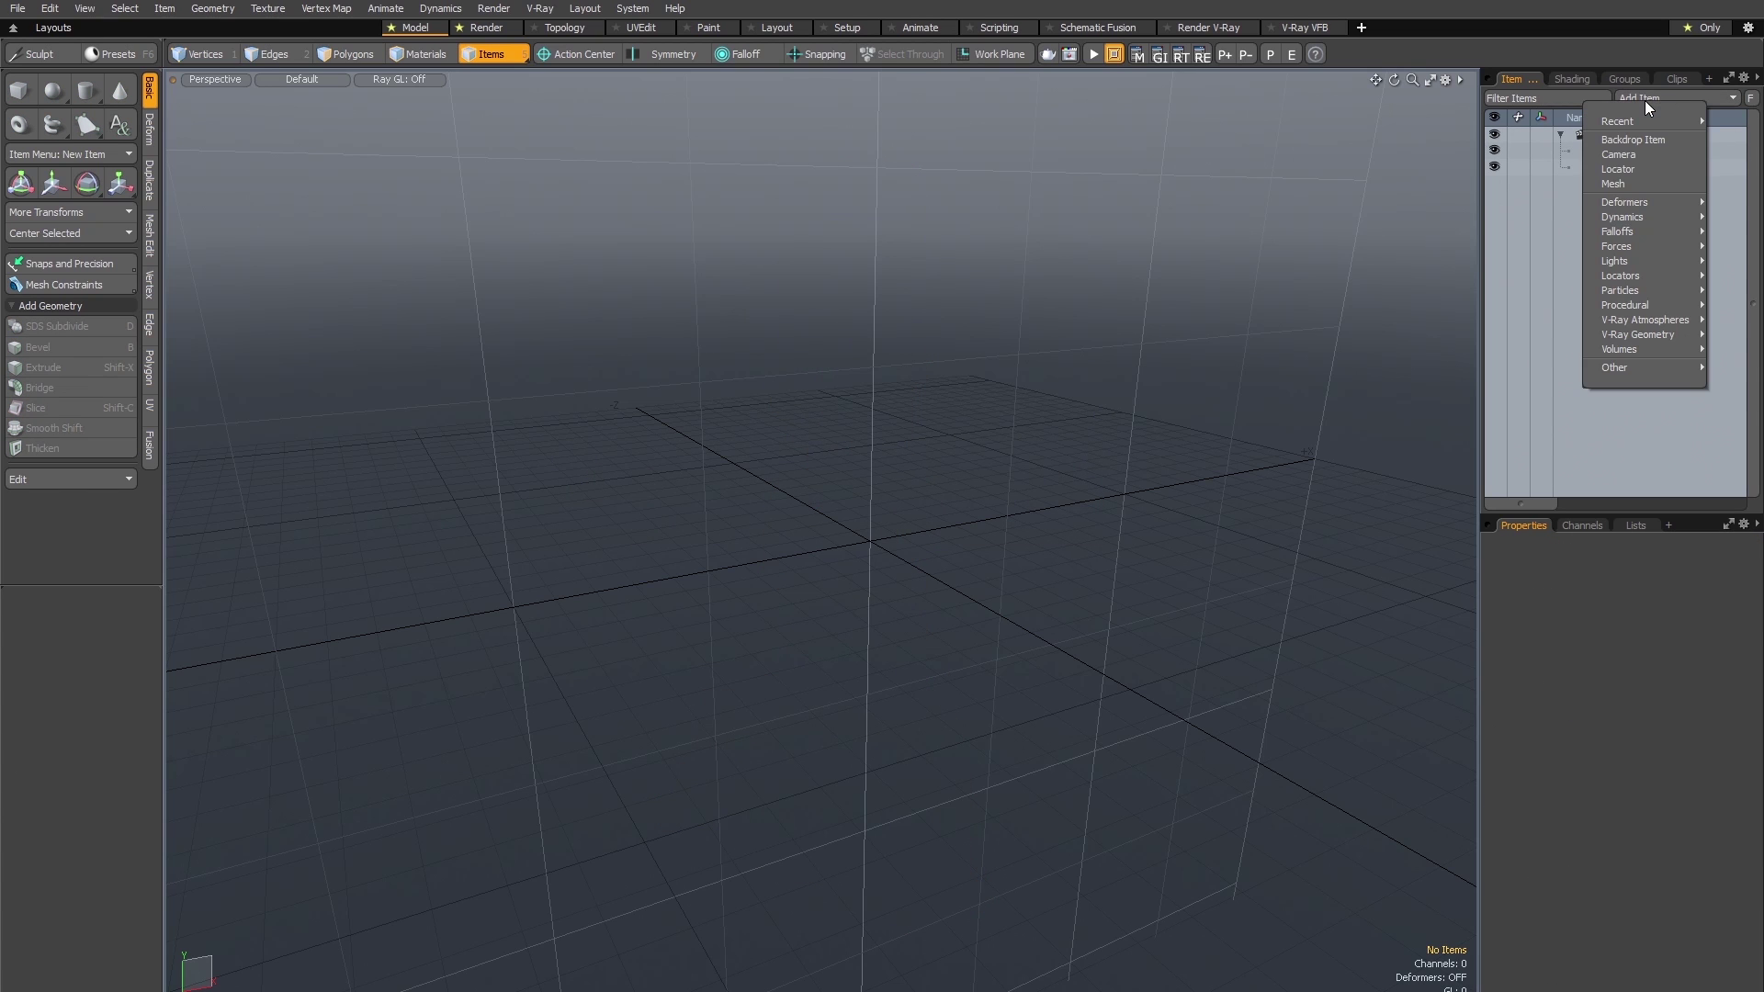
mouse_move(1617, 334)
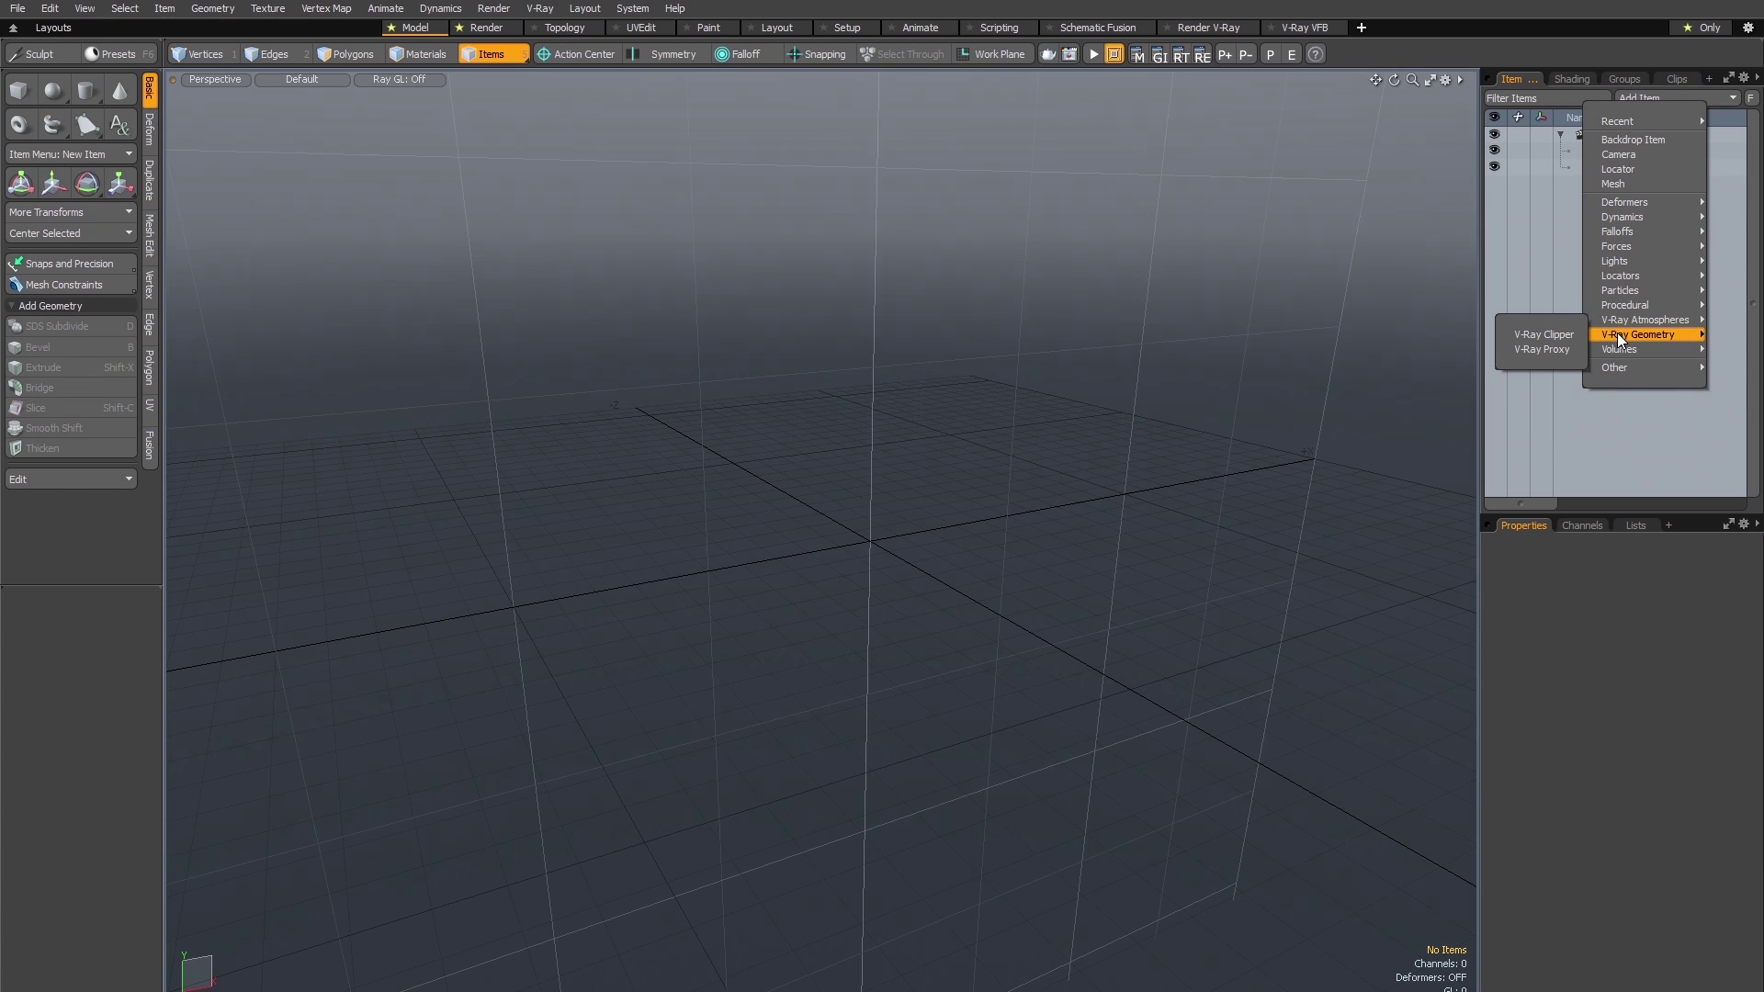
left_click(1545, 349)
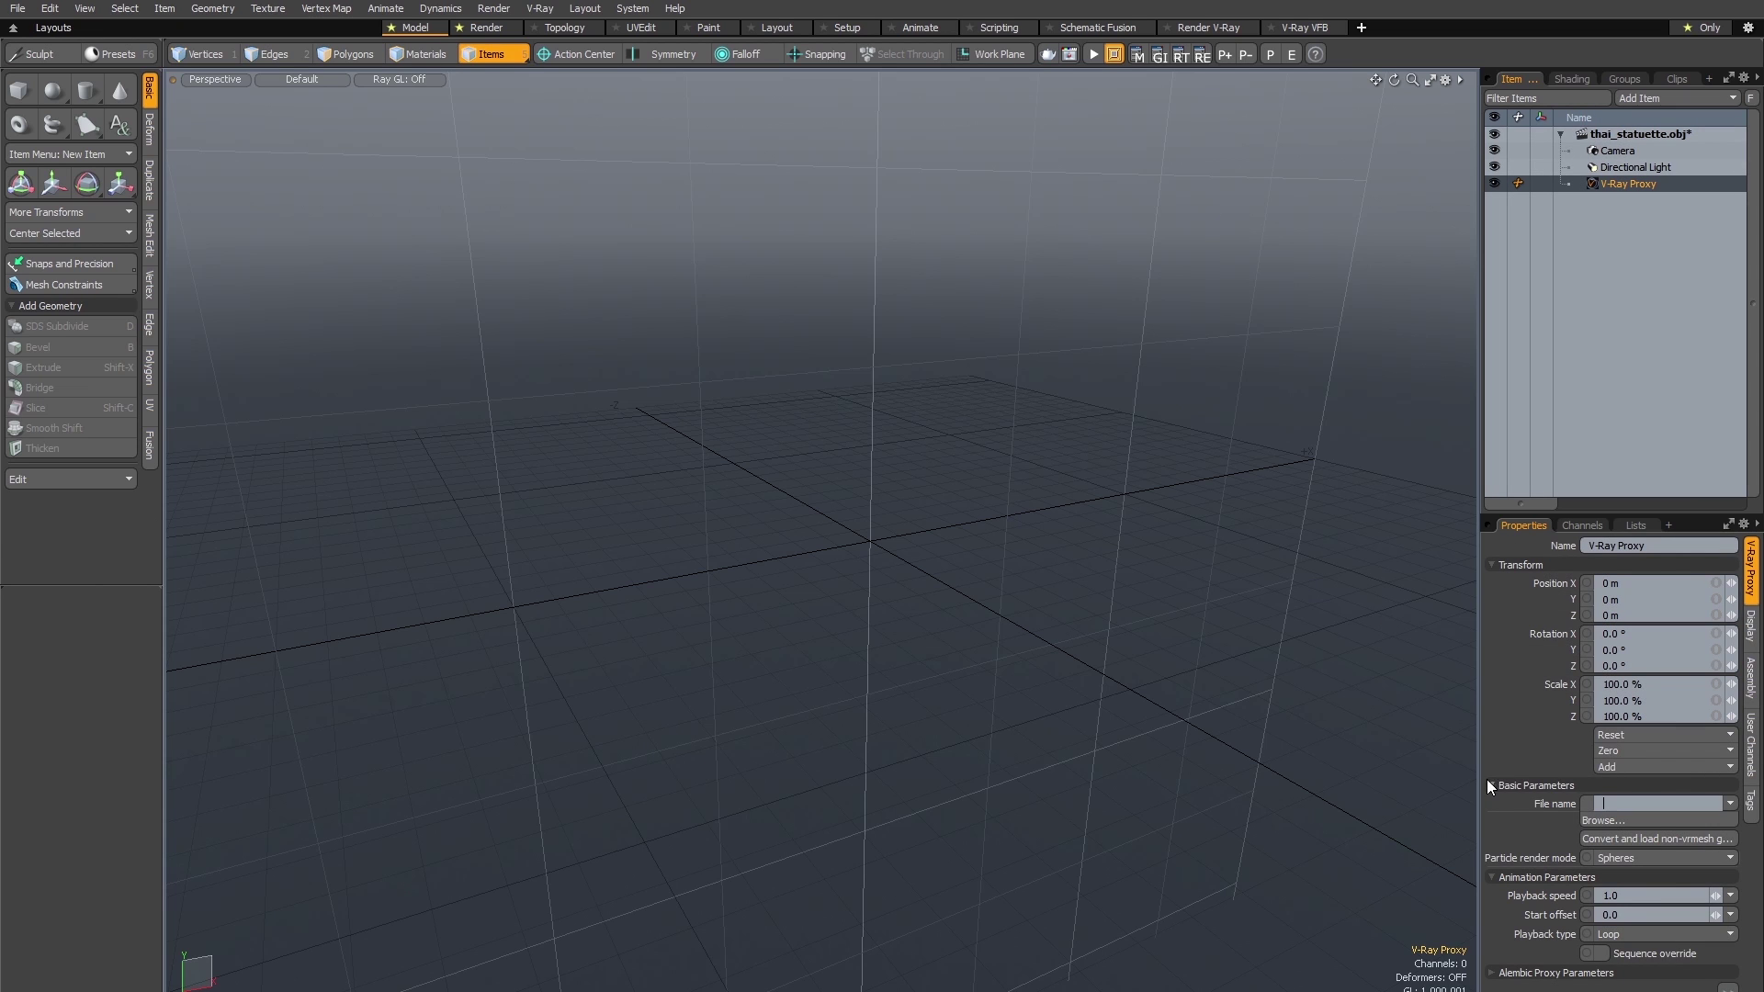
Load E:\Vray\statue.vrmesh into the V-Ray Proxy item.
left_click(1603, 819)
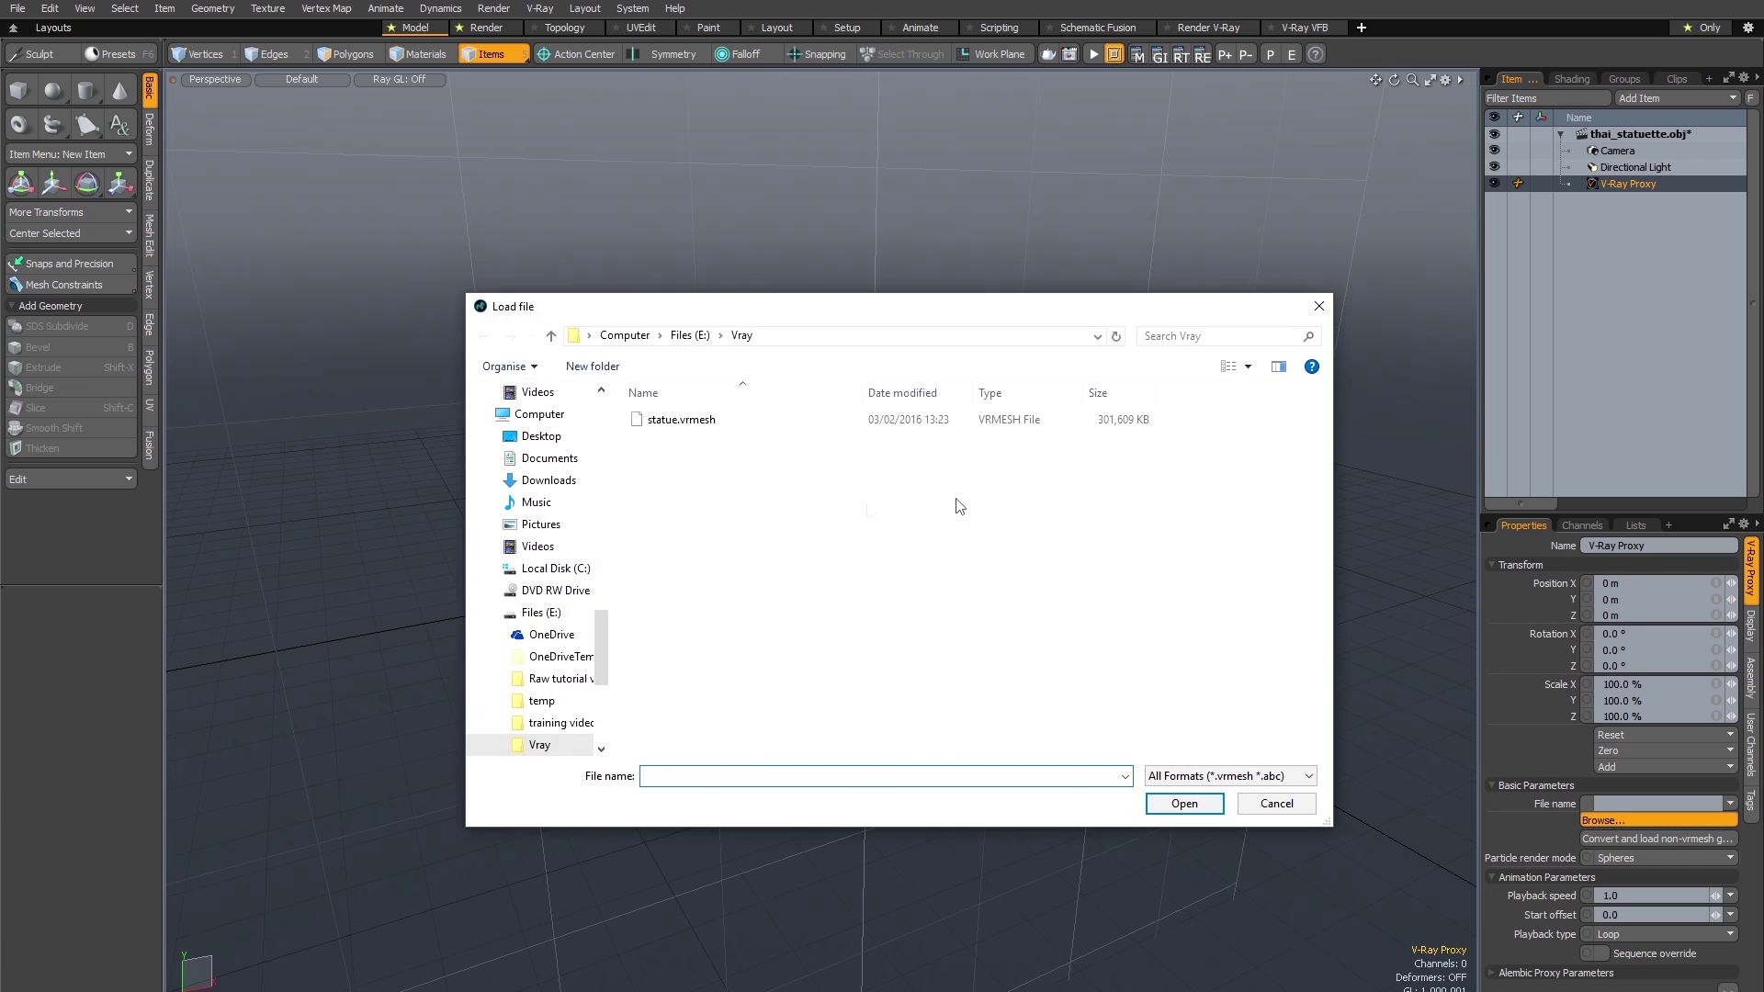
double_click(684, 420)
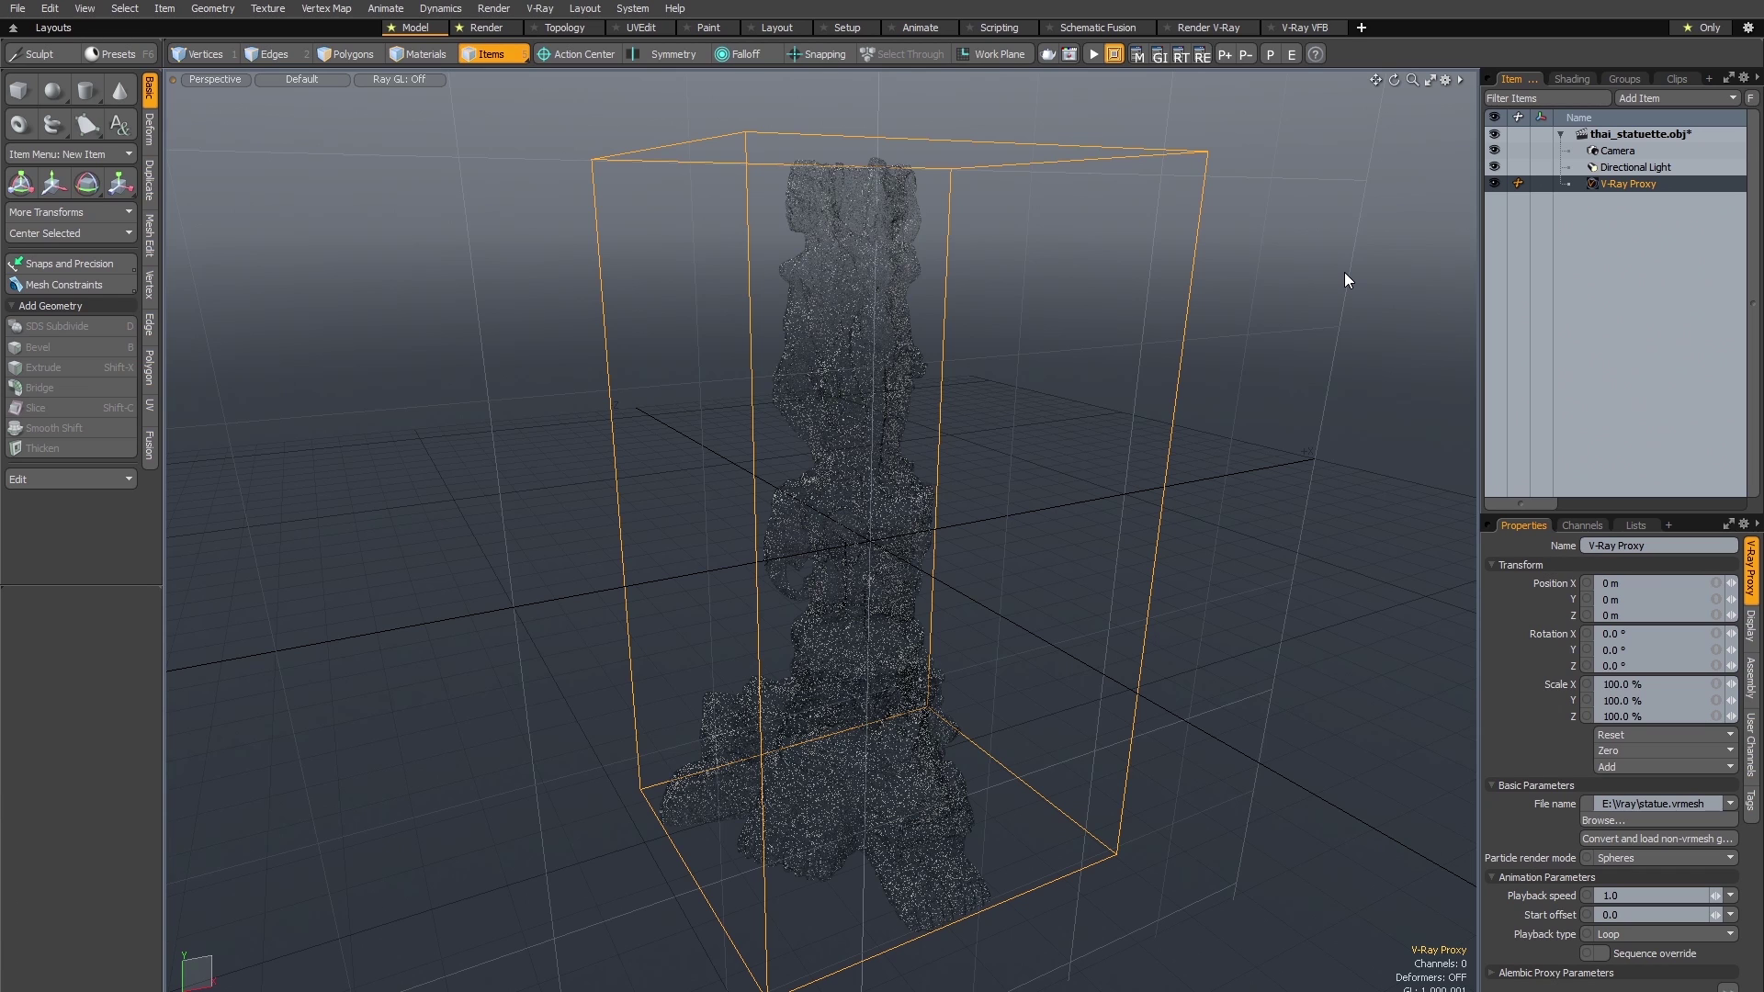
Hide the statue proxy, add a second V-Ray Proxy, and pick Armadillo.ply to convert.
left_click(1494, 183)
left_click(1641, 102)
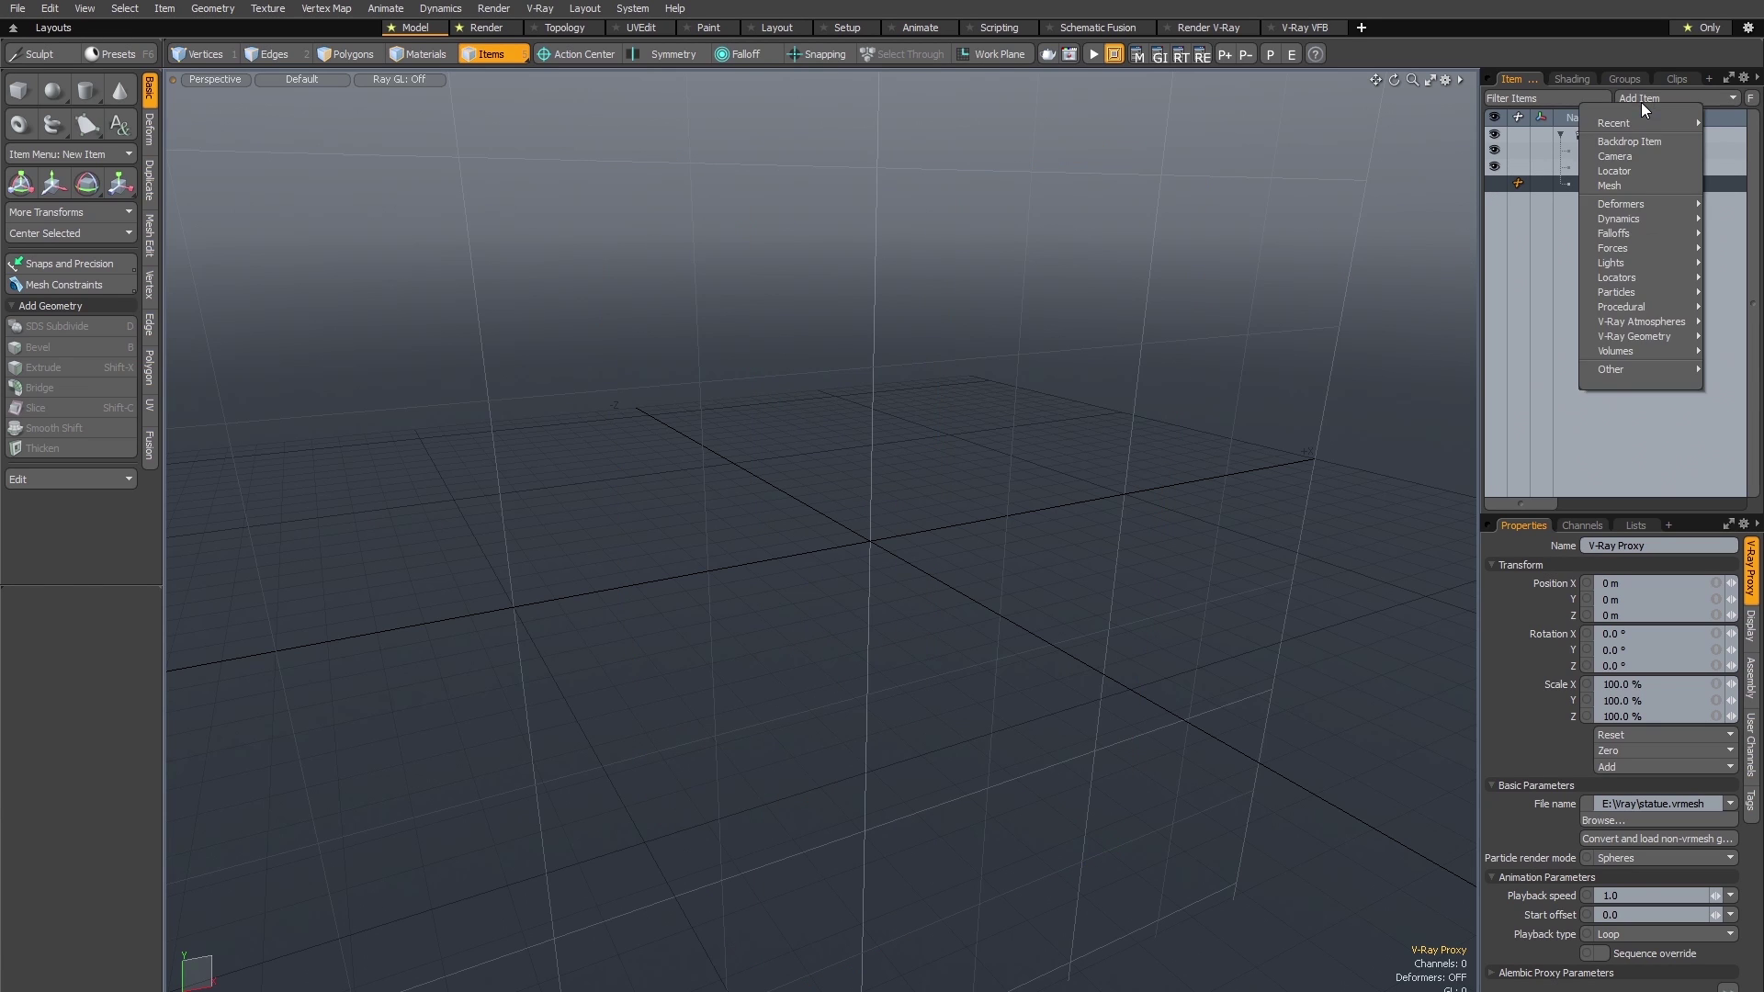
mouse_move(1632, 127)
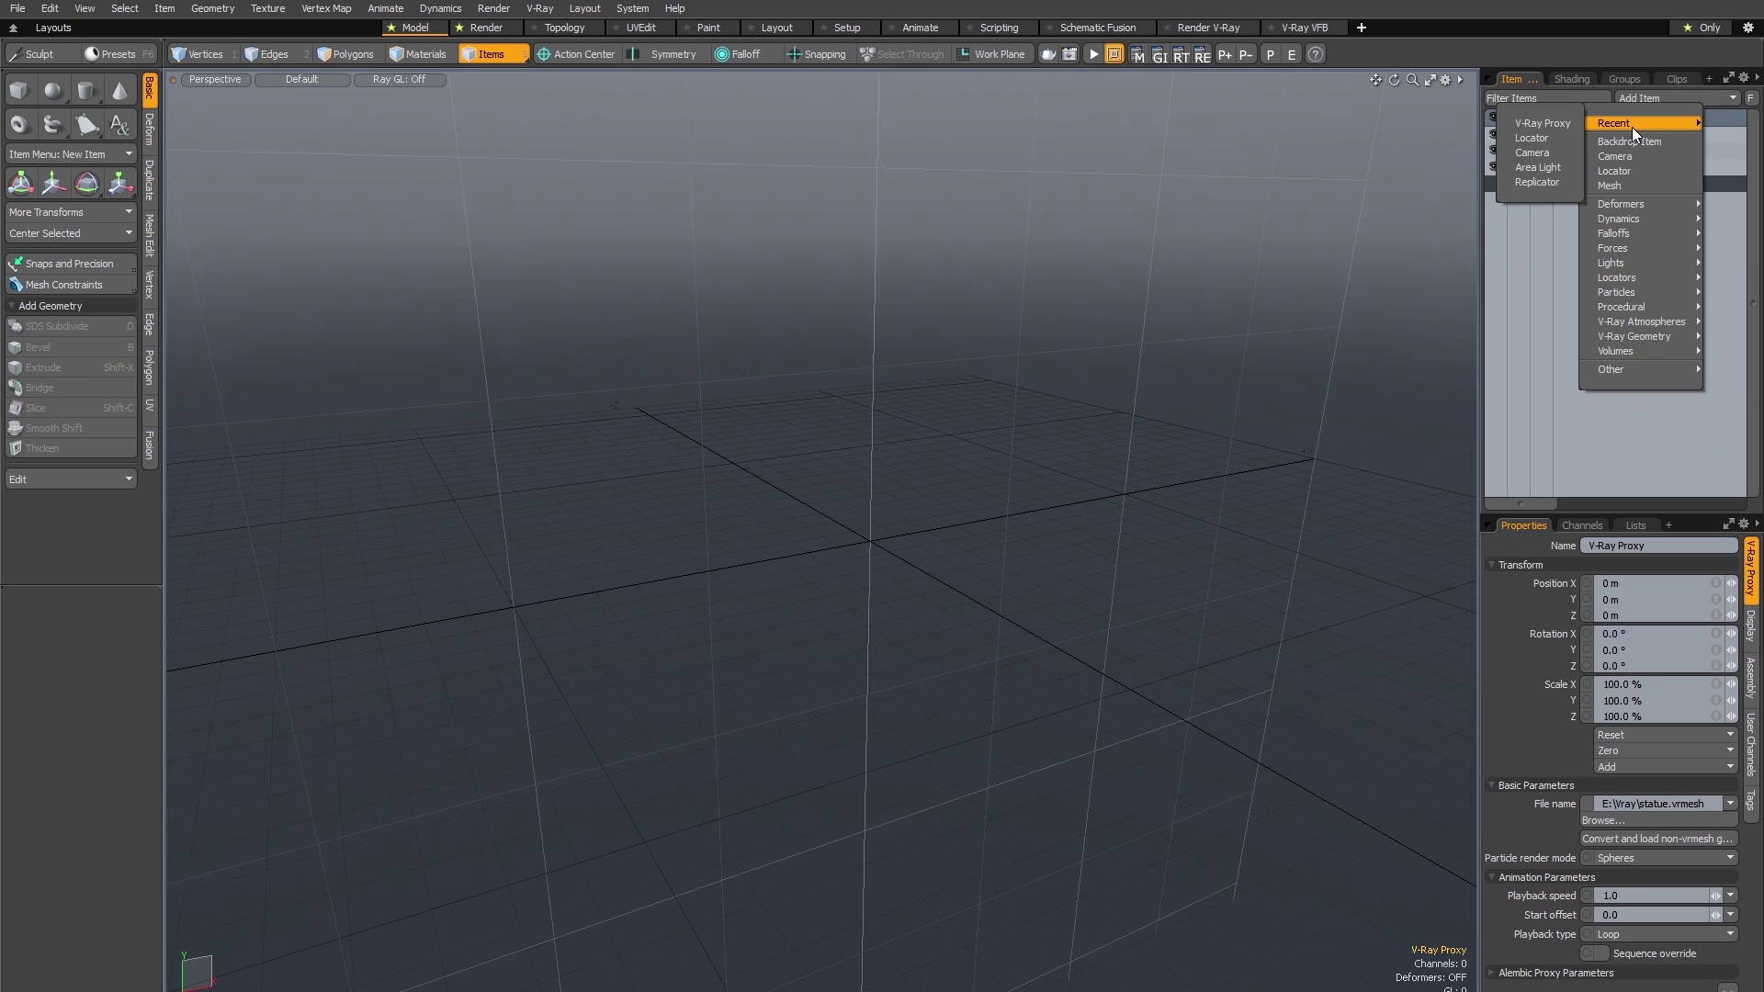
left_click(1553, 123)
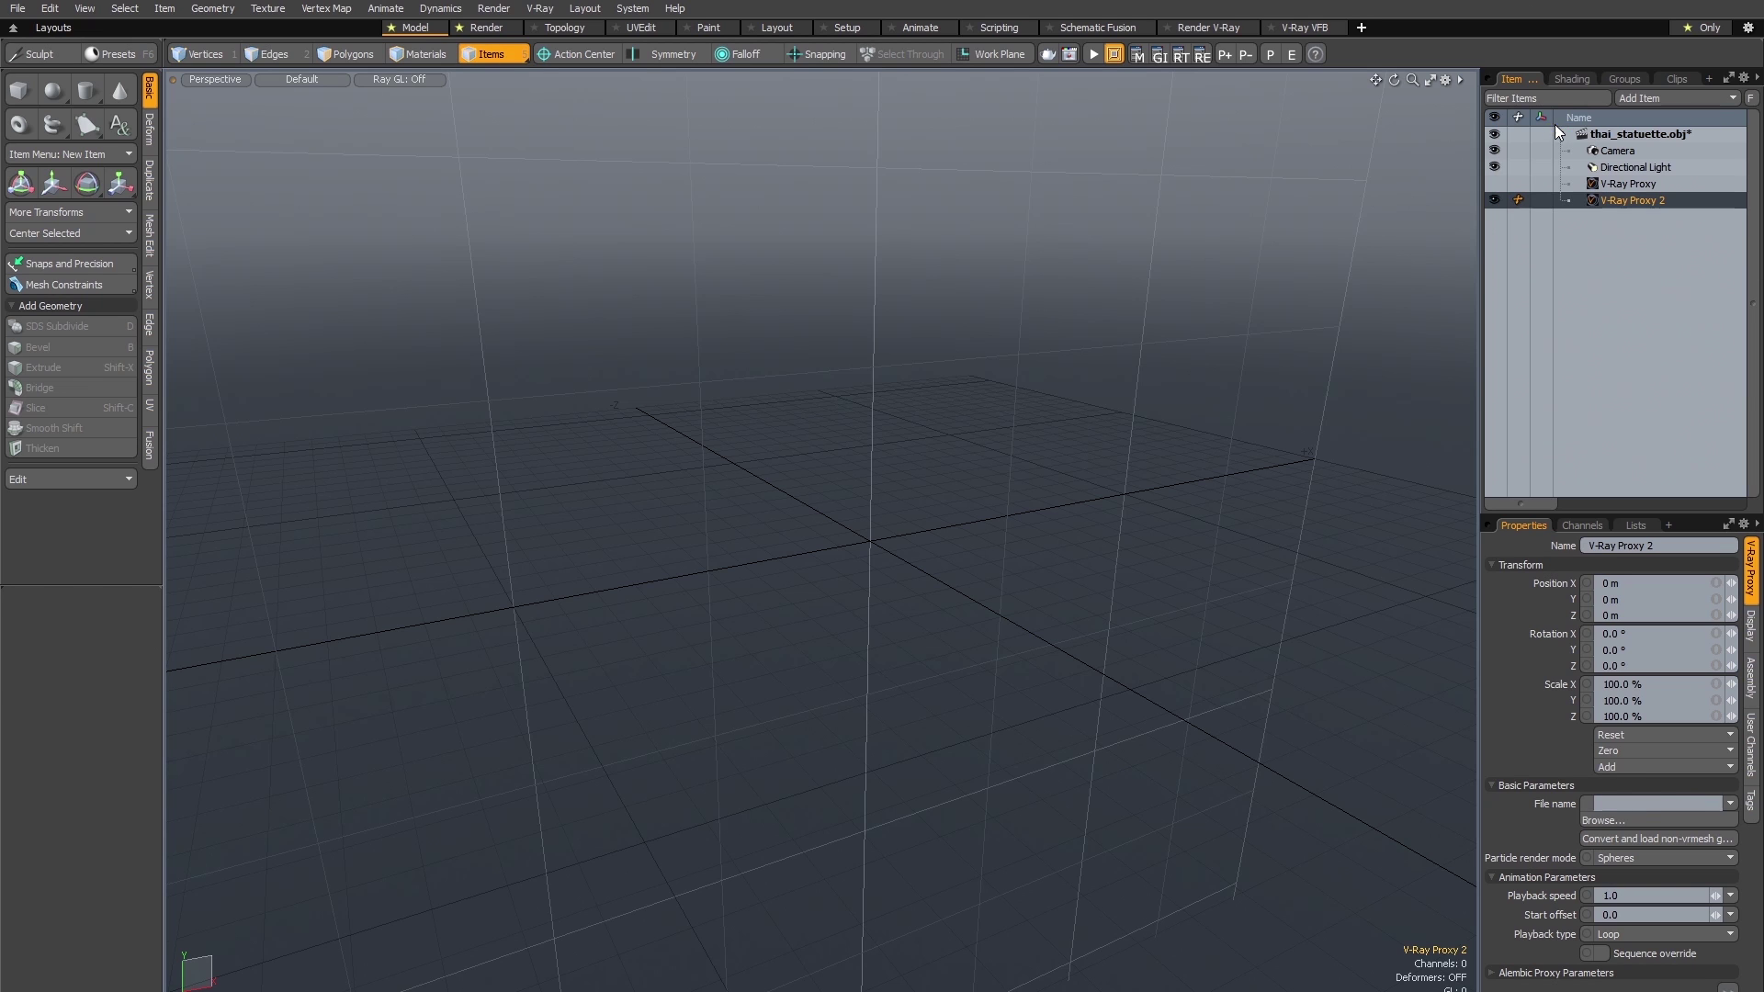
left_click(1634, 839)
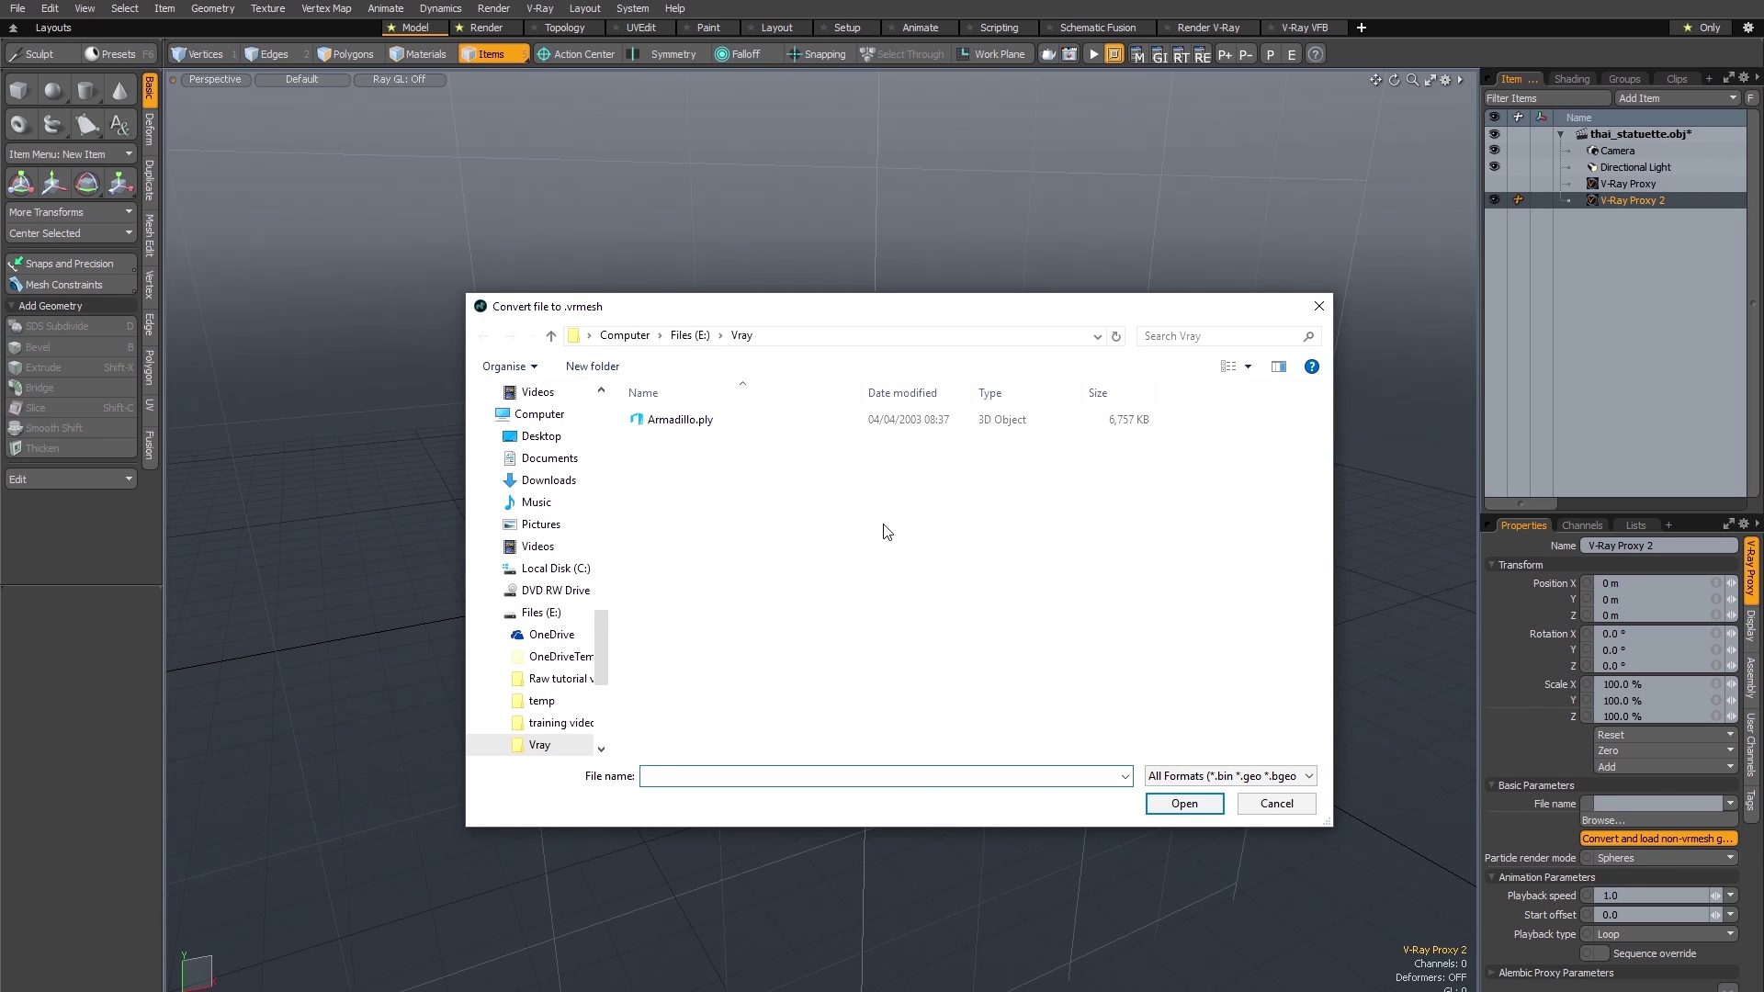
left_click(690, 428)
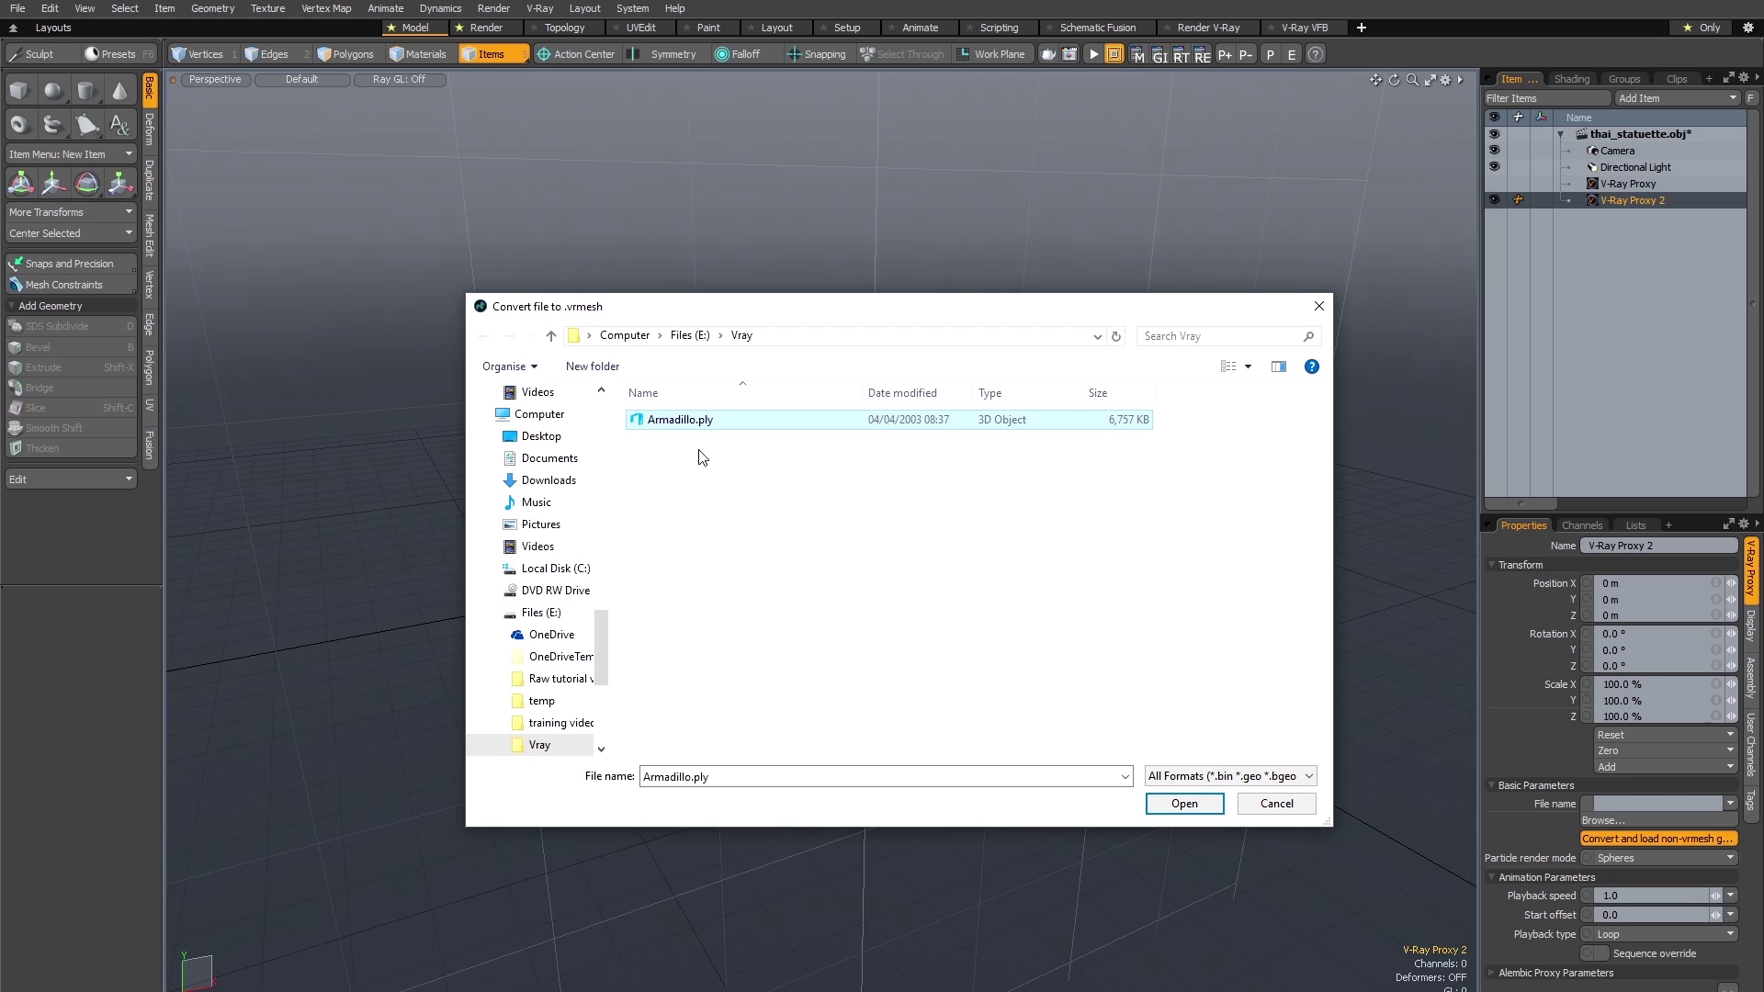
Scroll the Stanford 3D Scanning Repository page in Firefox up to the Armadillo download.
left_click(404, 981)
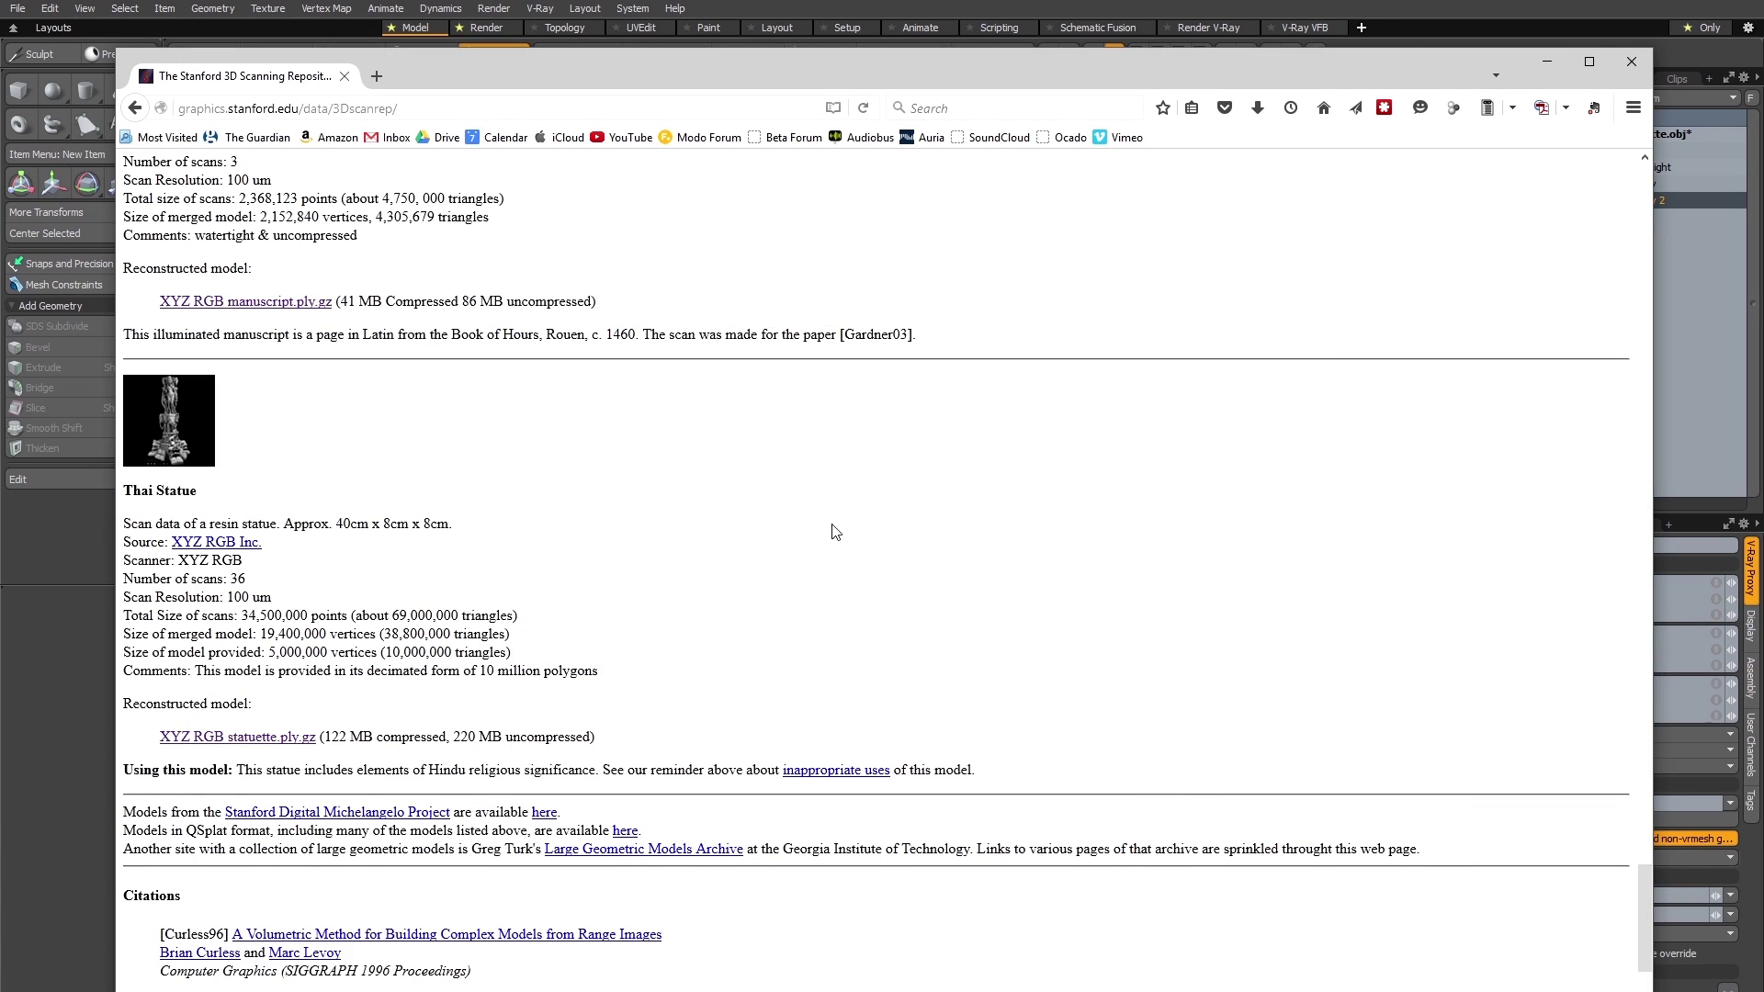
scroll(835, 532, "up", 15)
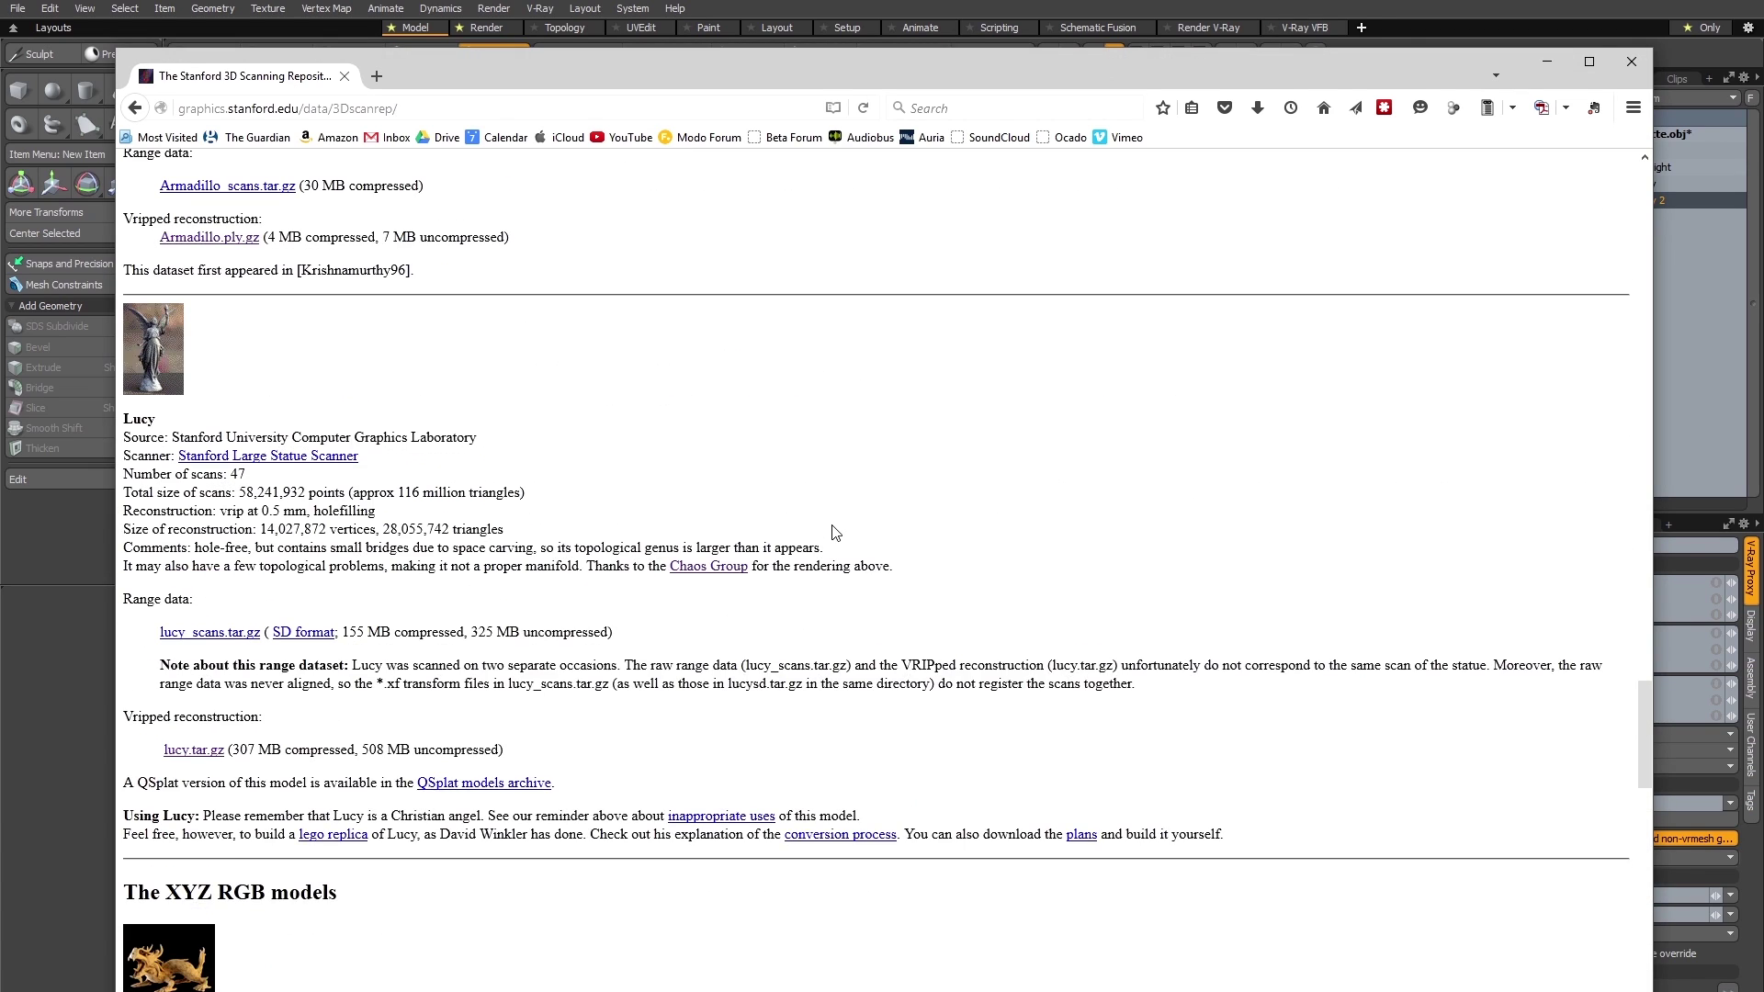
scroll(835, 532, "up", 10)
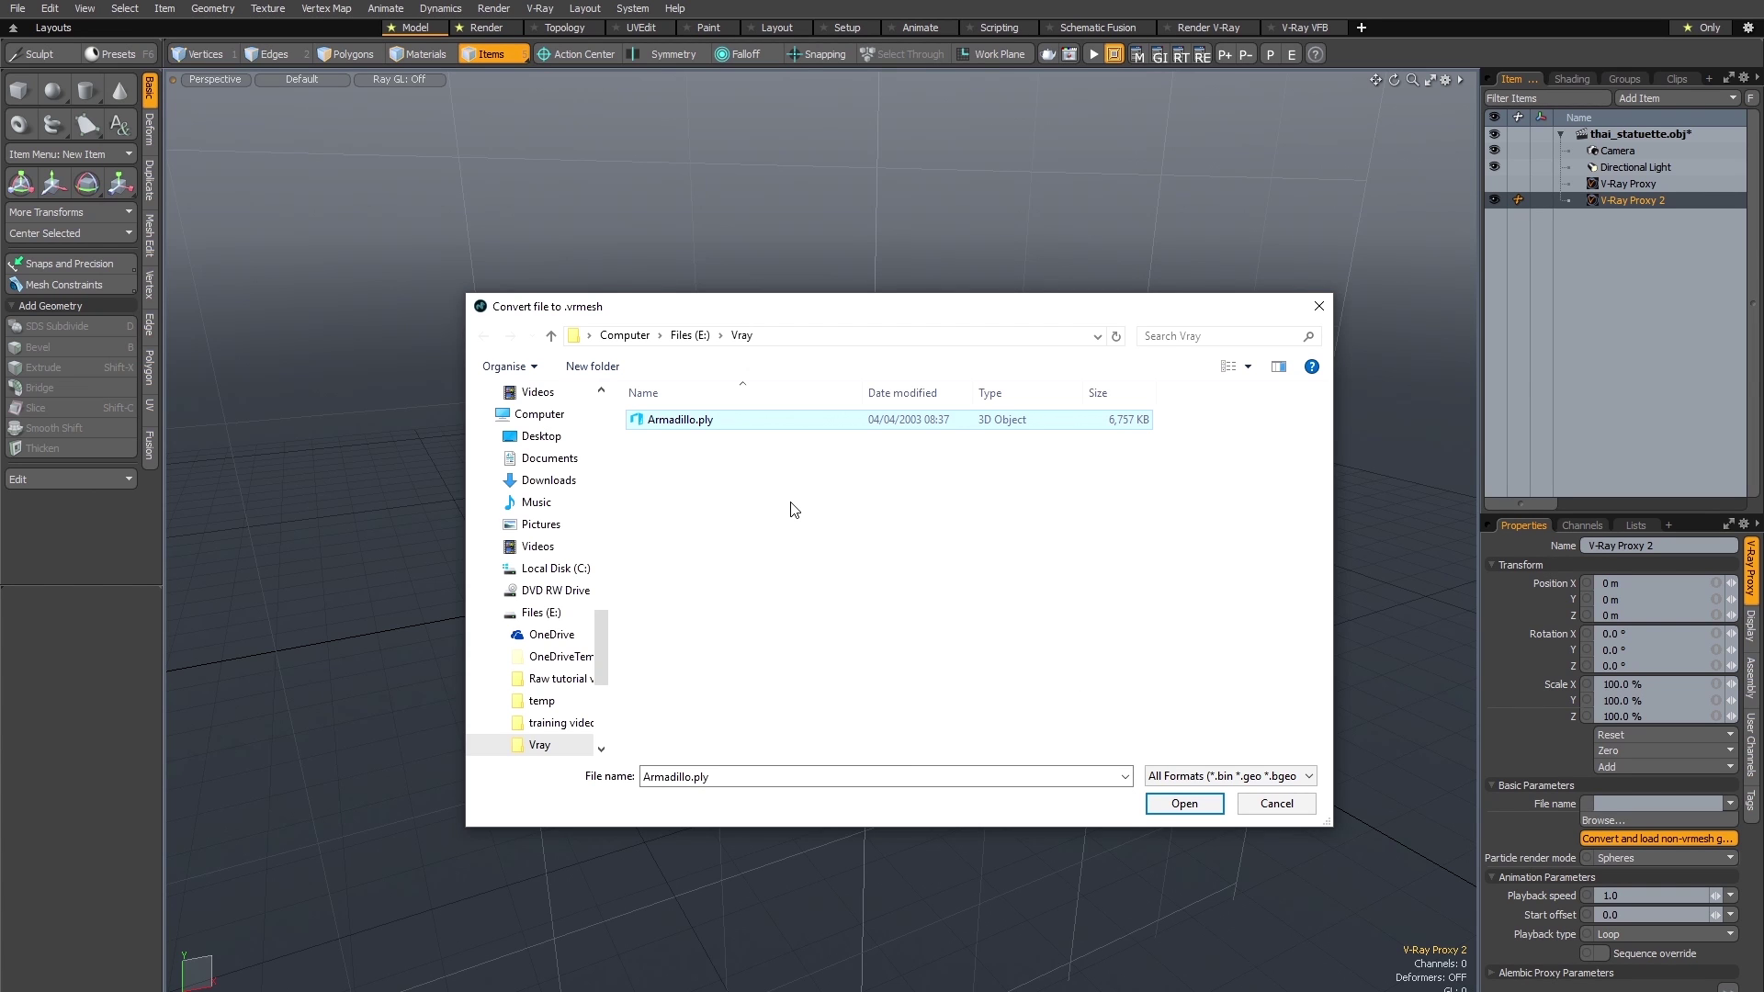
Convert Armadillo.ply to E:\Vray\Armadillo.vrmesh with default ply2vrmesh settings for V-Ray Proxy 2.
left_click(1184, 803)
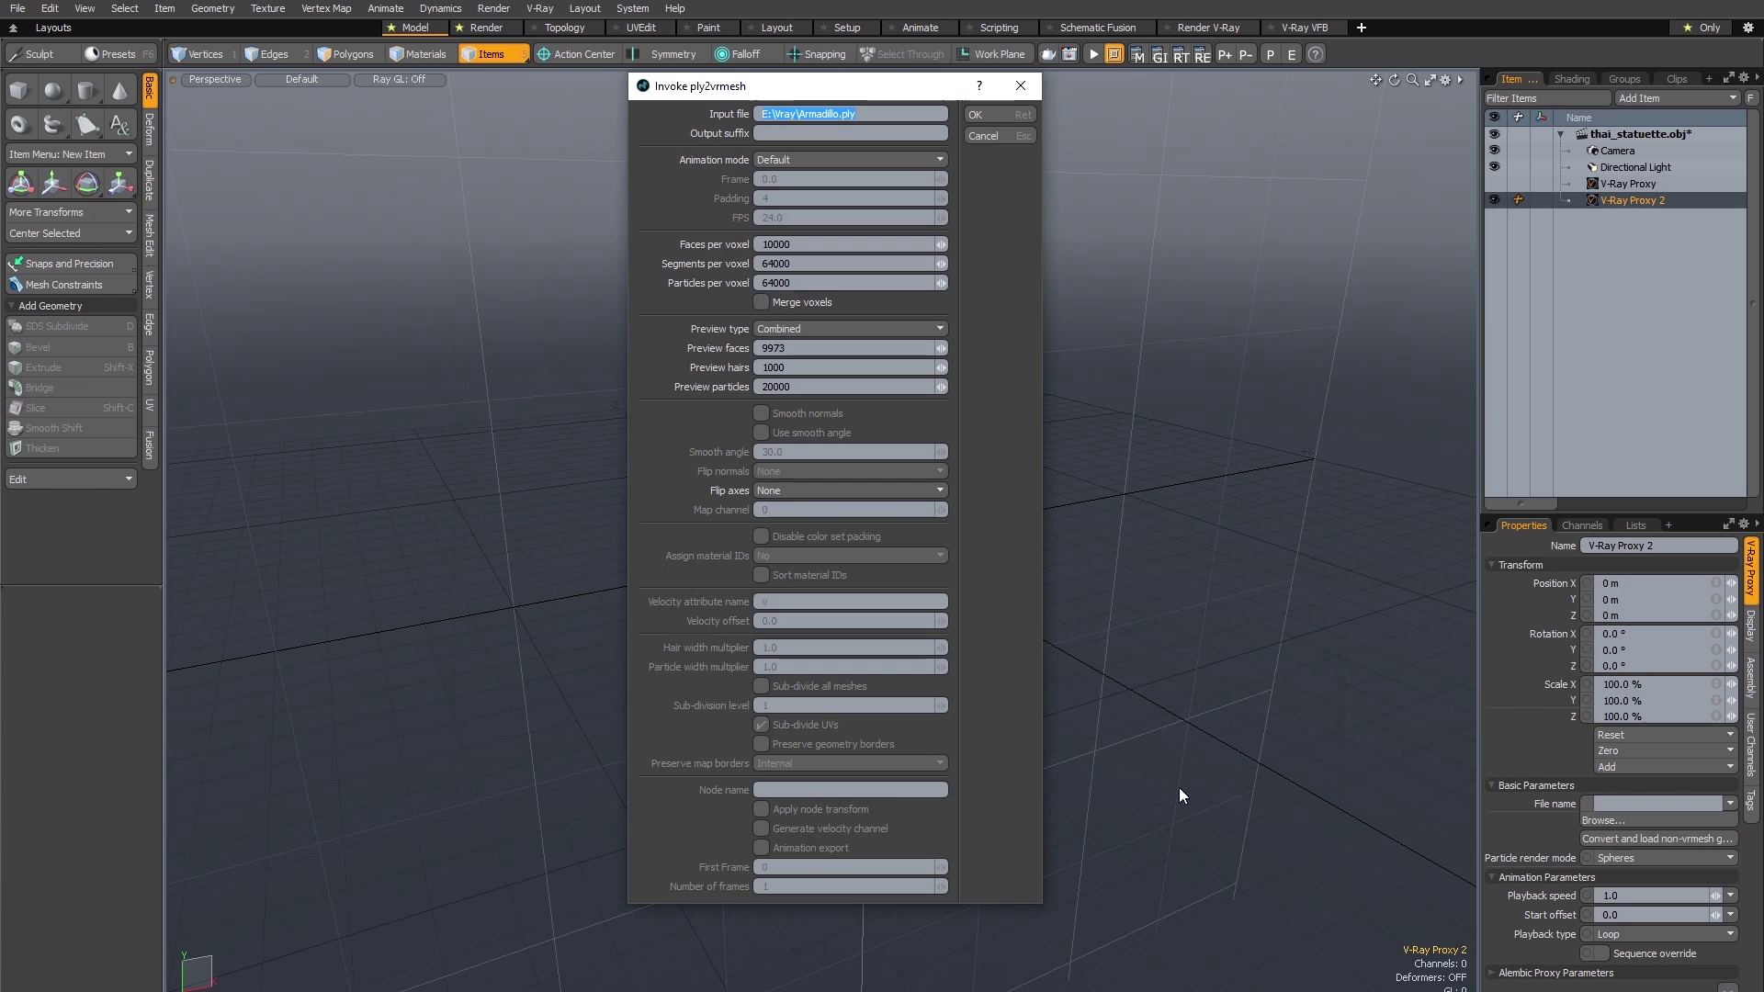
left_click_drag(898, 86, 898, 108)
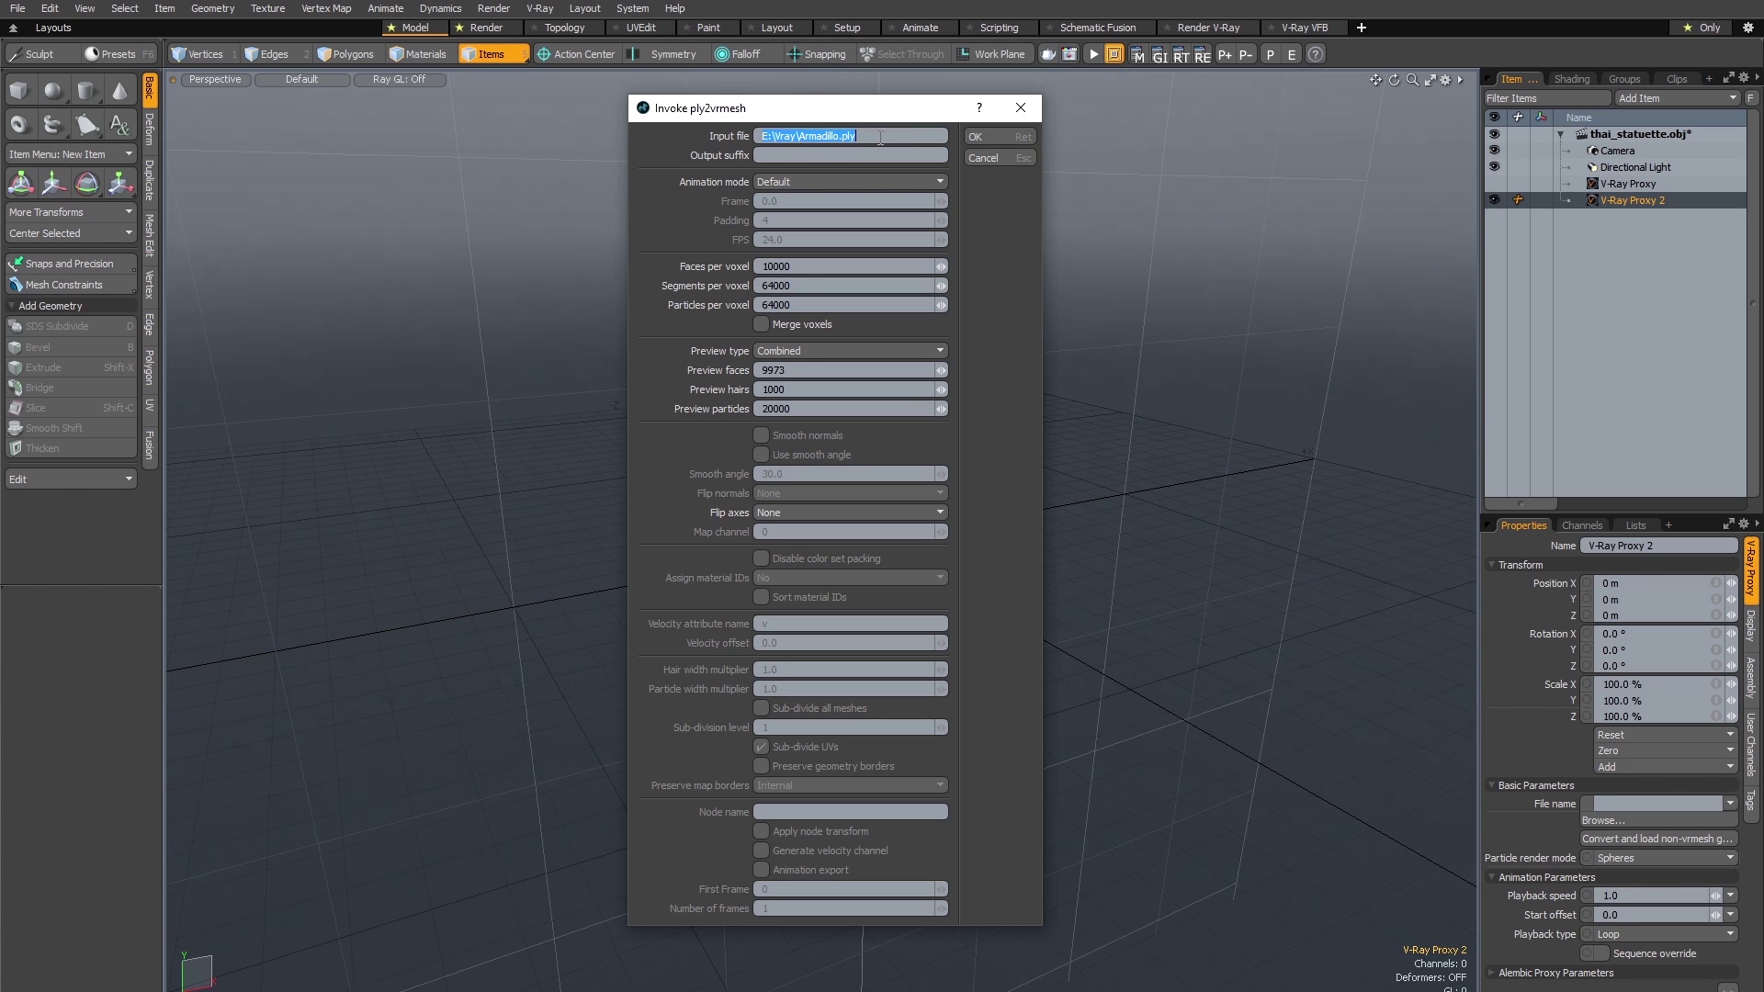
left_click(985, 136)
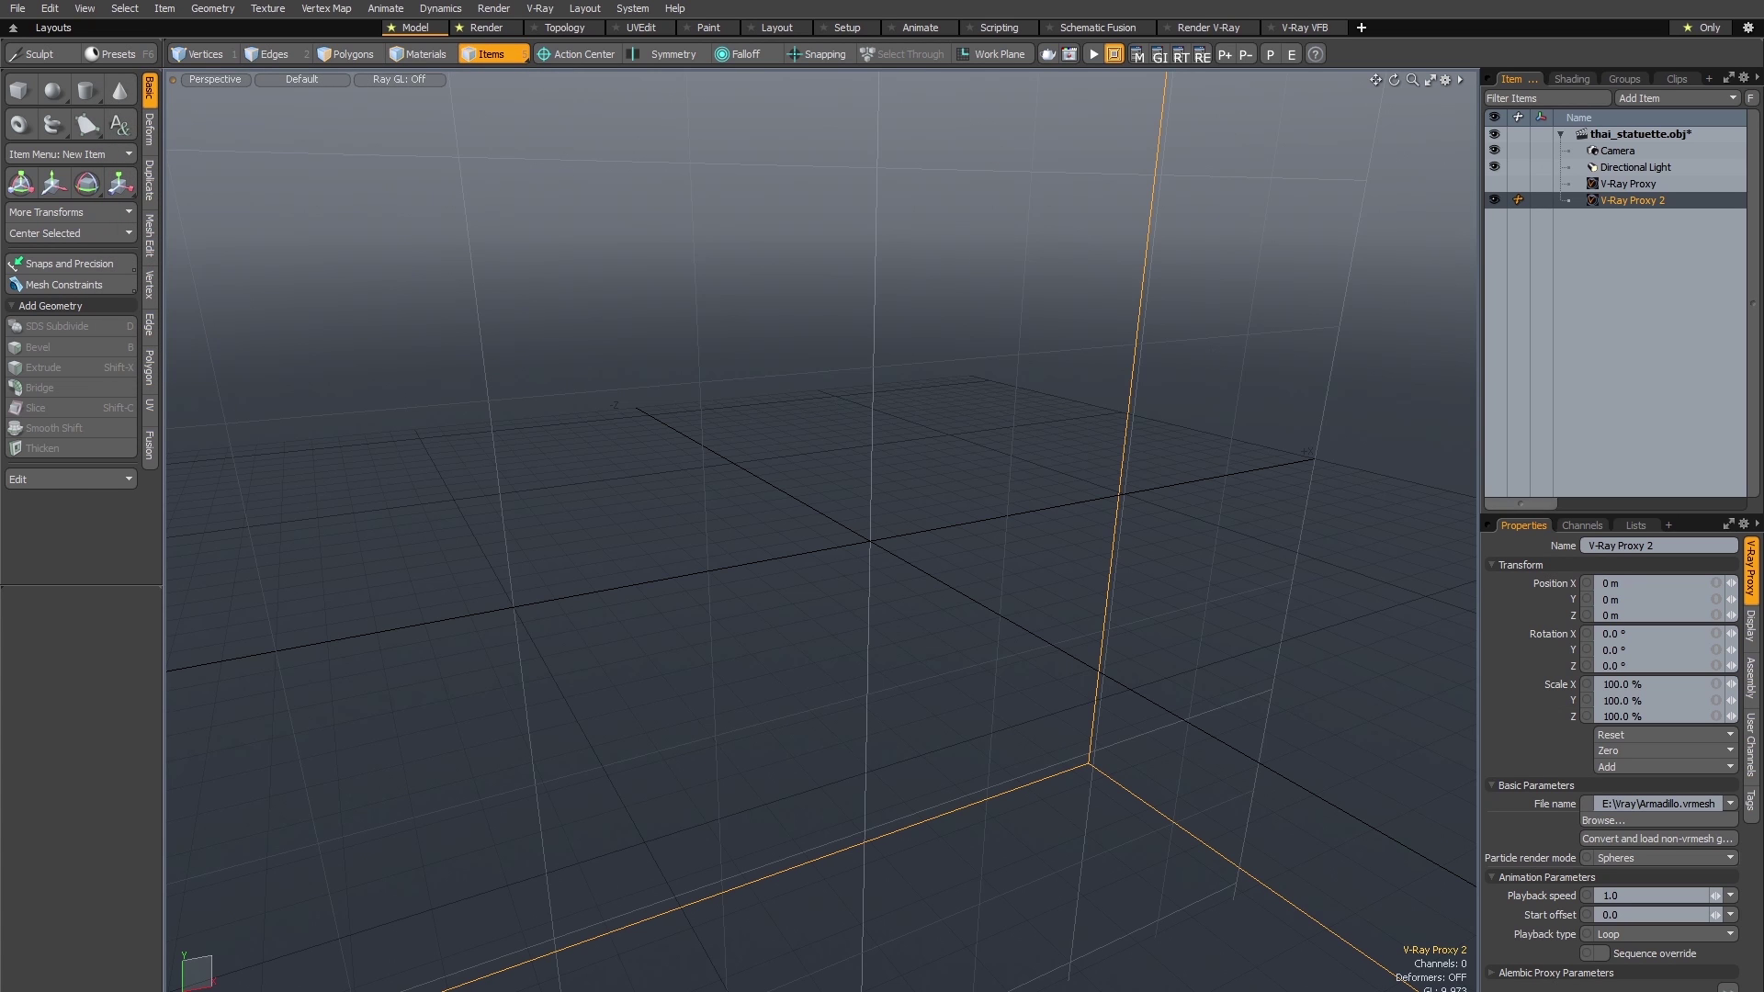
Fit the viewport to the newly loaded Armadillo proxy.
key("a")
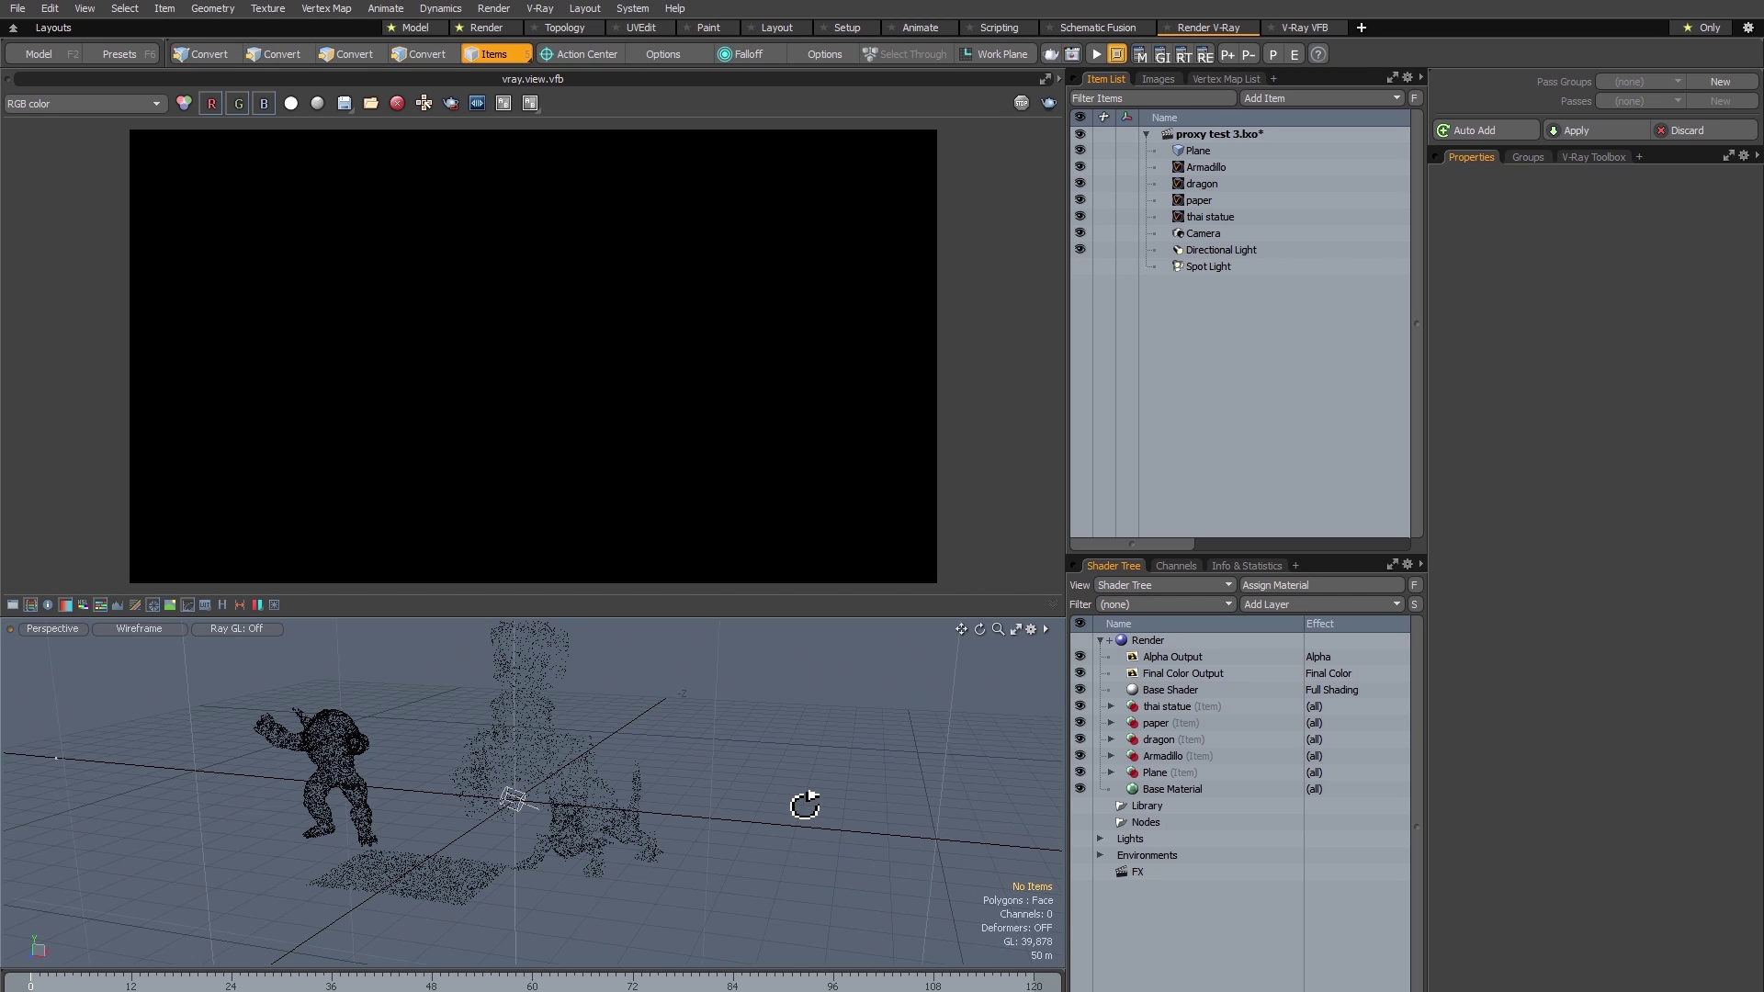
Orbit the viewport around the scan figures in the proxy test 3 scene.
mouse_move(803, 808)
left_mouse_down("alt")
mouse_move(733, 818)
mouse_move(904, 799)
mouse_move(808, 791)
mouse_move(813, 805)
left_mouse_up("alt")
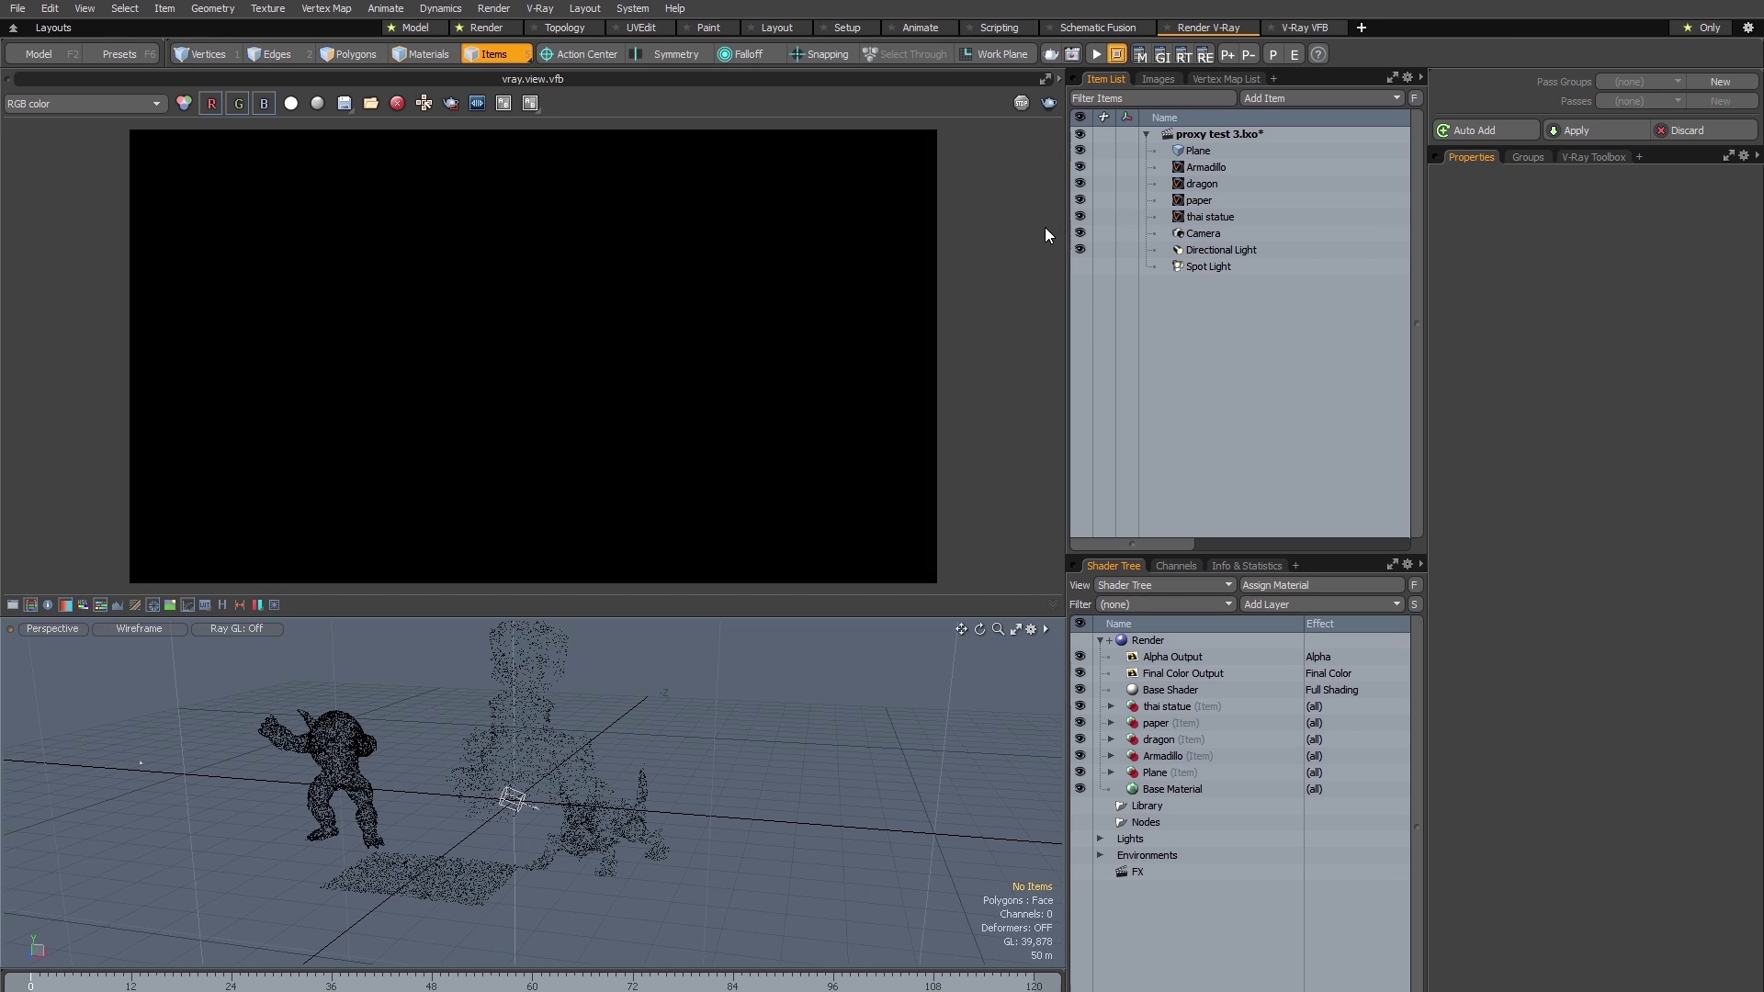
Show the Directional Light's CIE Overcast Sun/Sky settings and the thai statue's V-Ray Fast SSS2 material.
left_click(1215, 250)
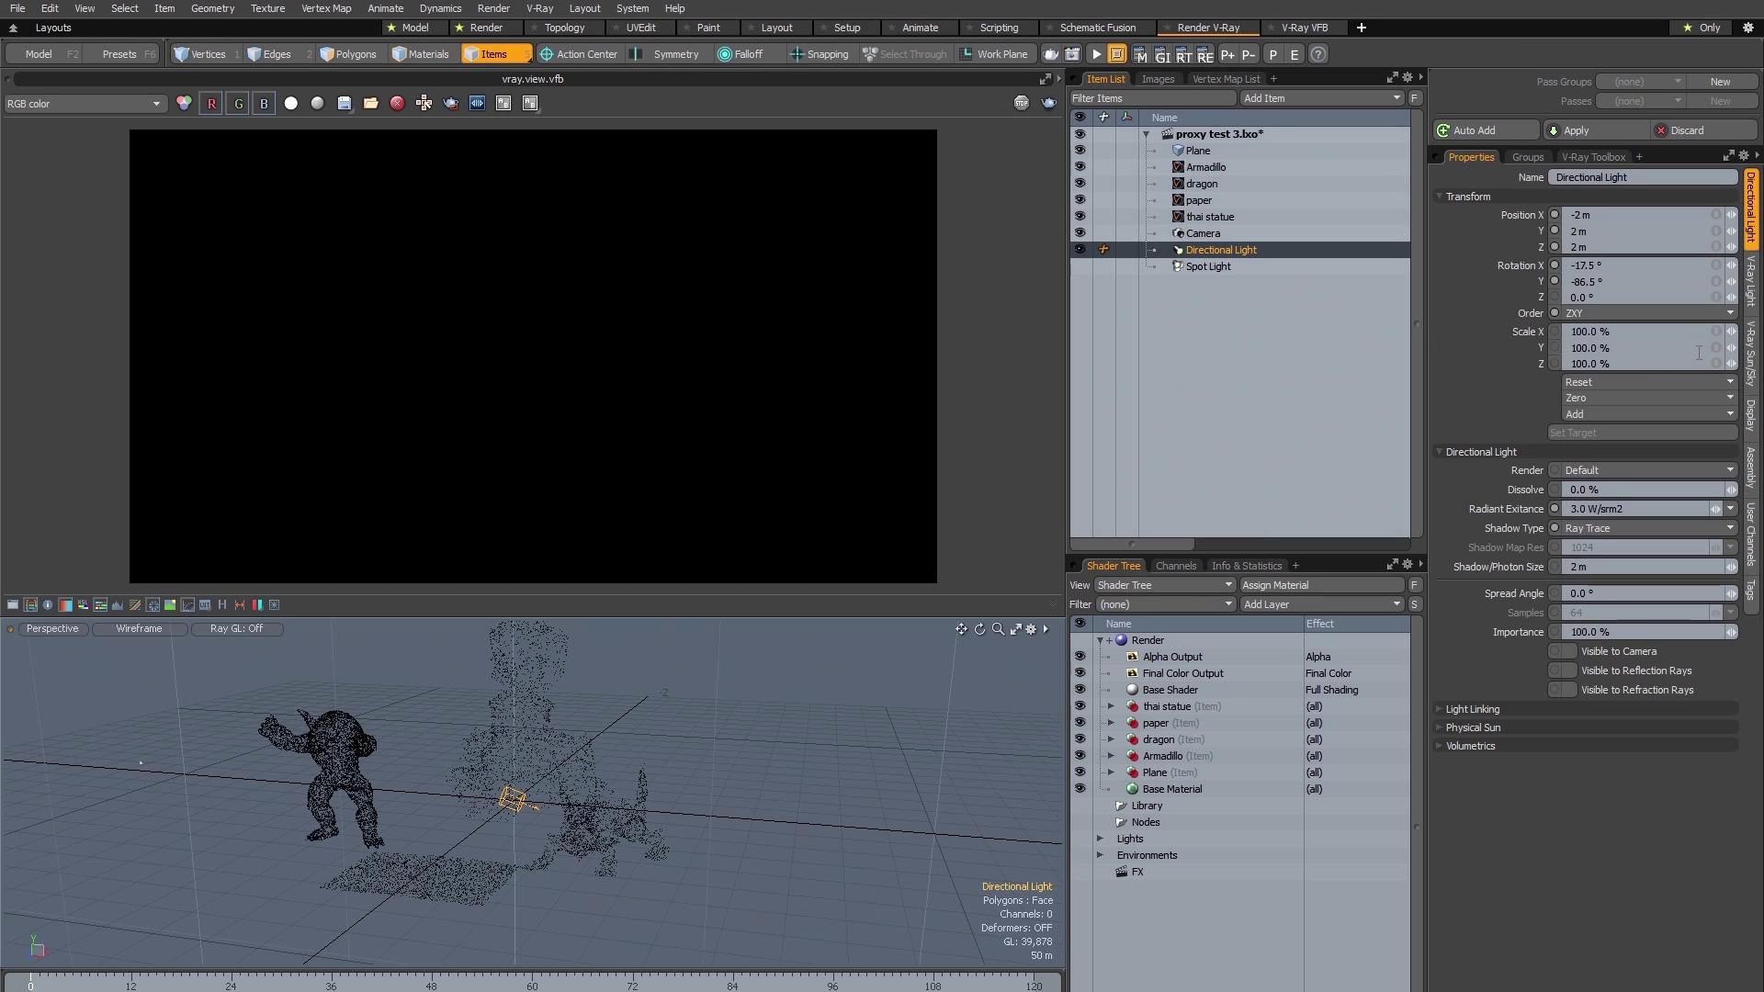
left_click(1749, 354)
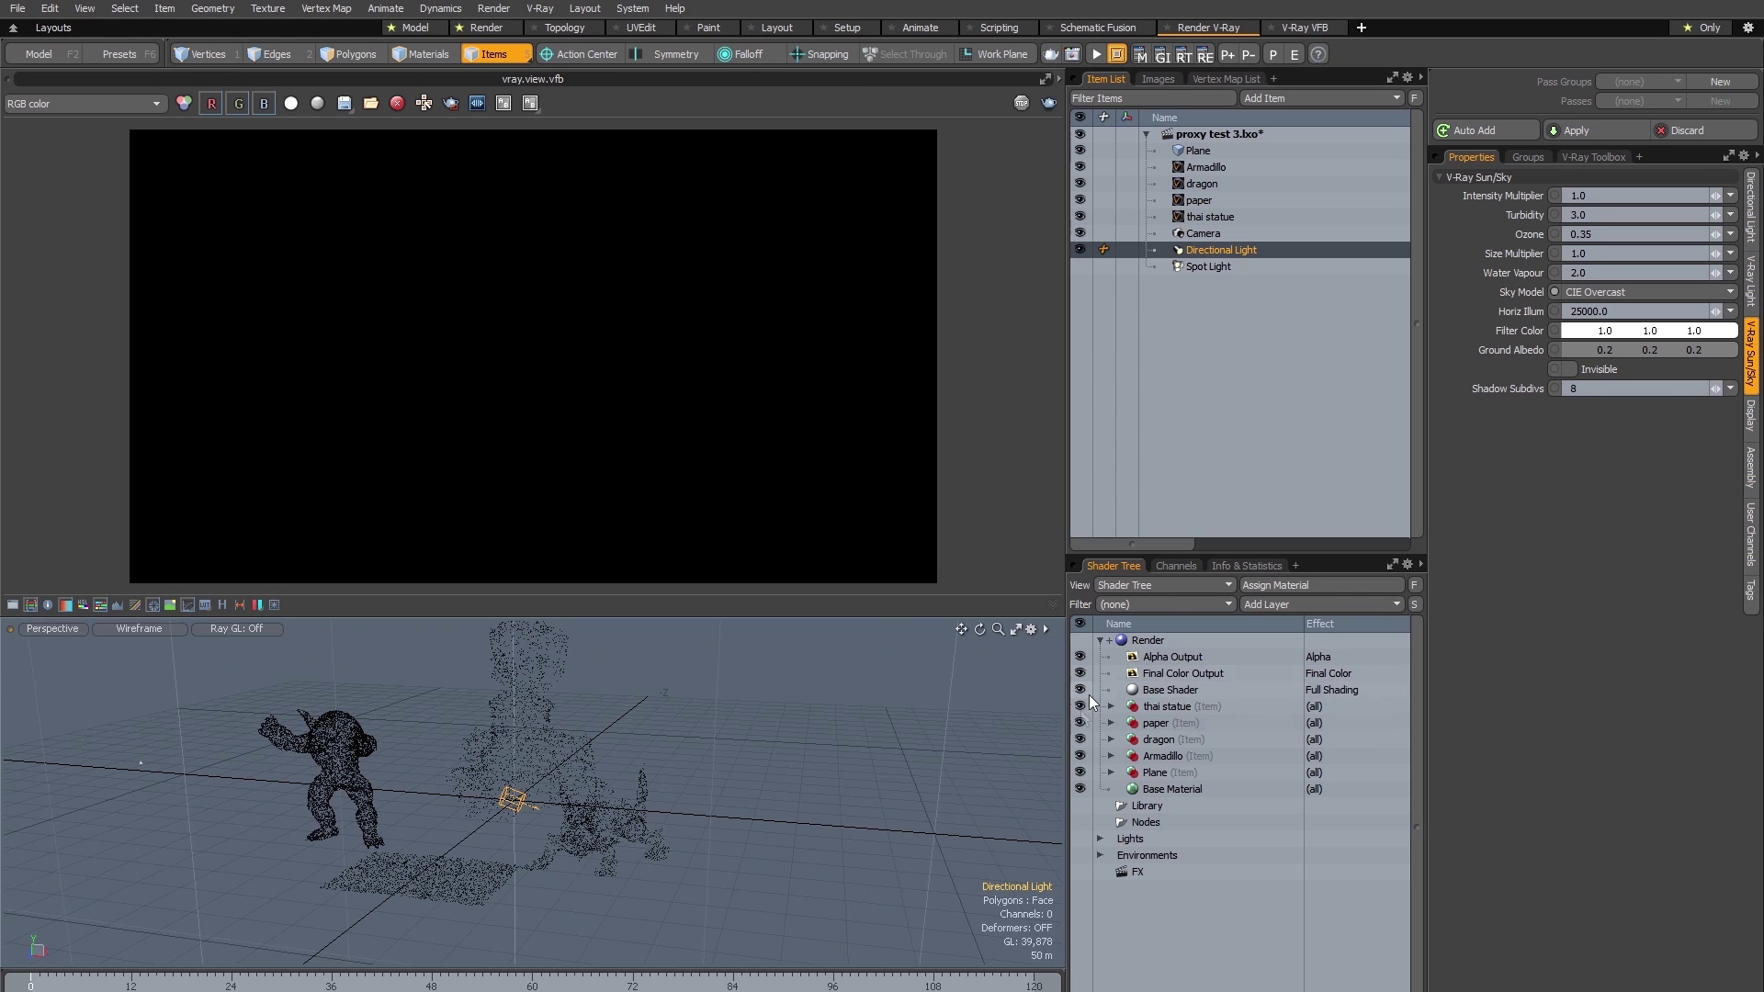
left_click(1110, 707)
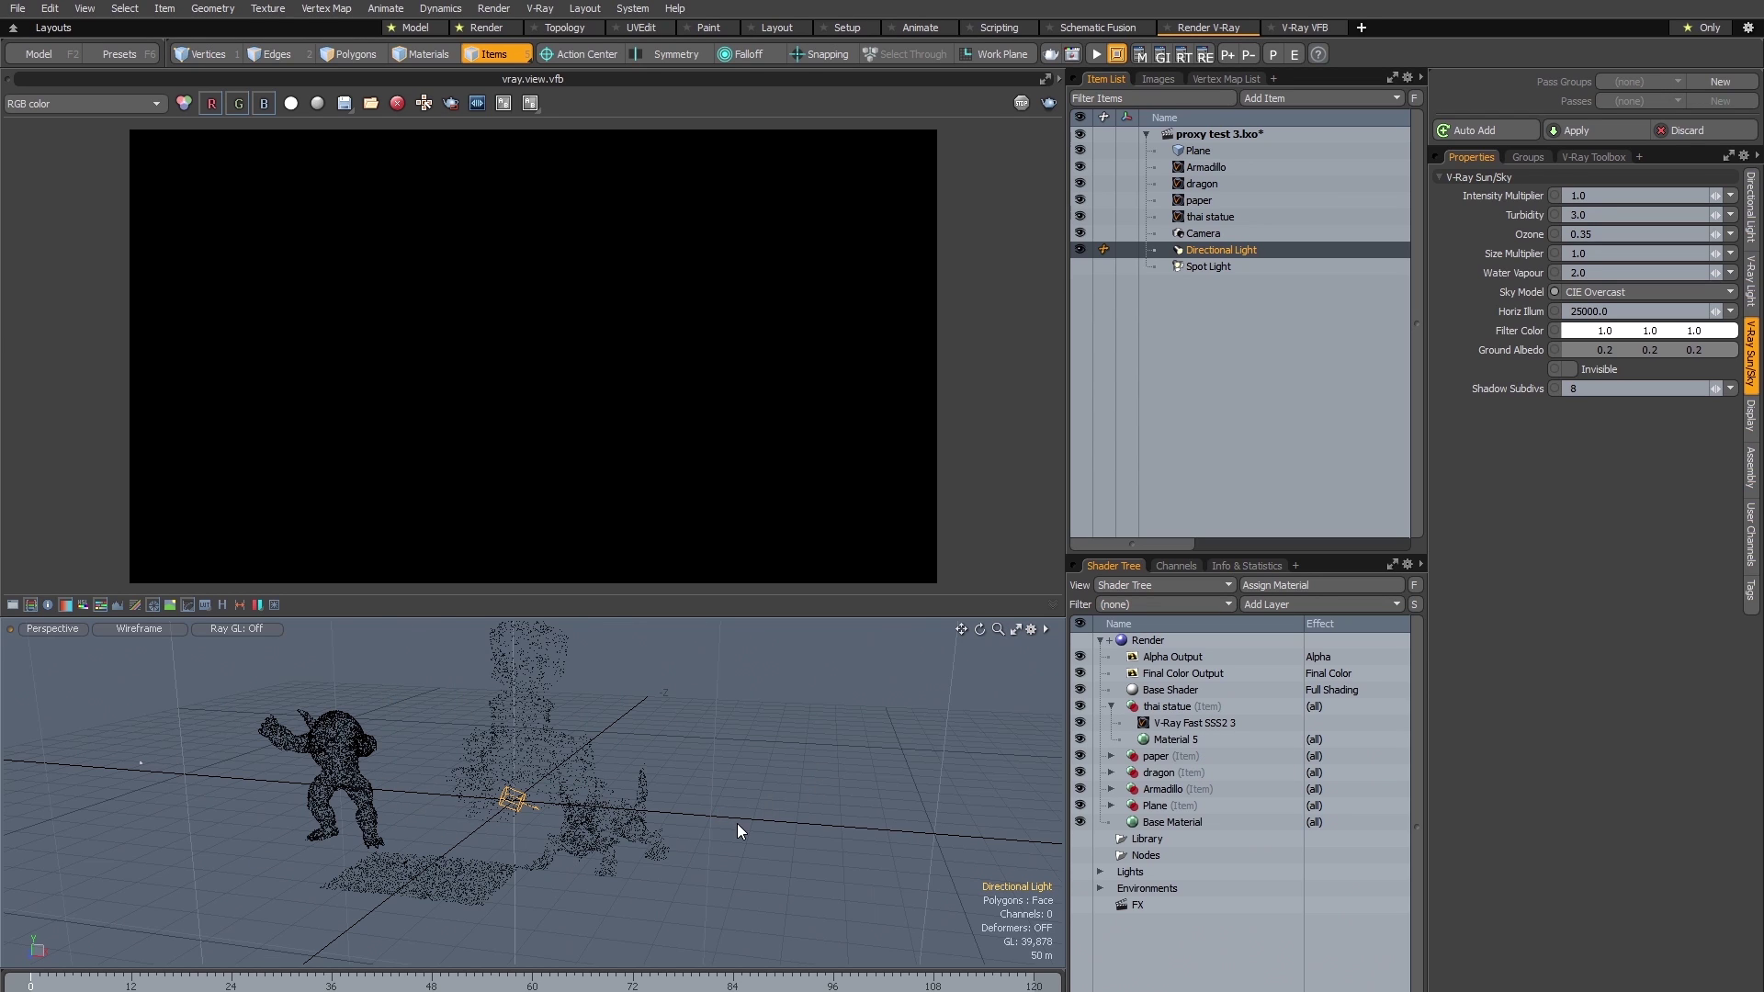
Render the translucent scans under sun and sky with V-Ray, then bring up the stanford folder.
left_click(1097, 55)
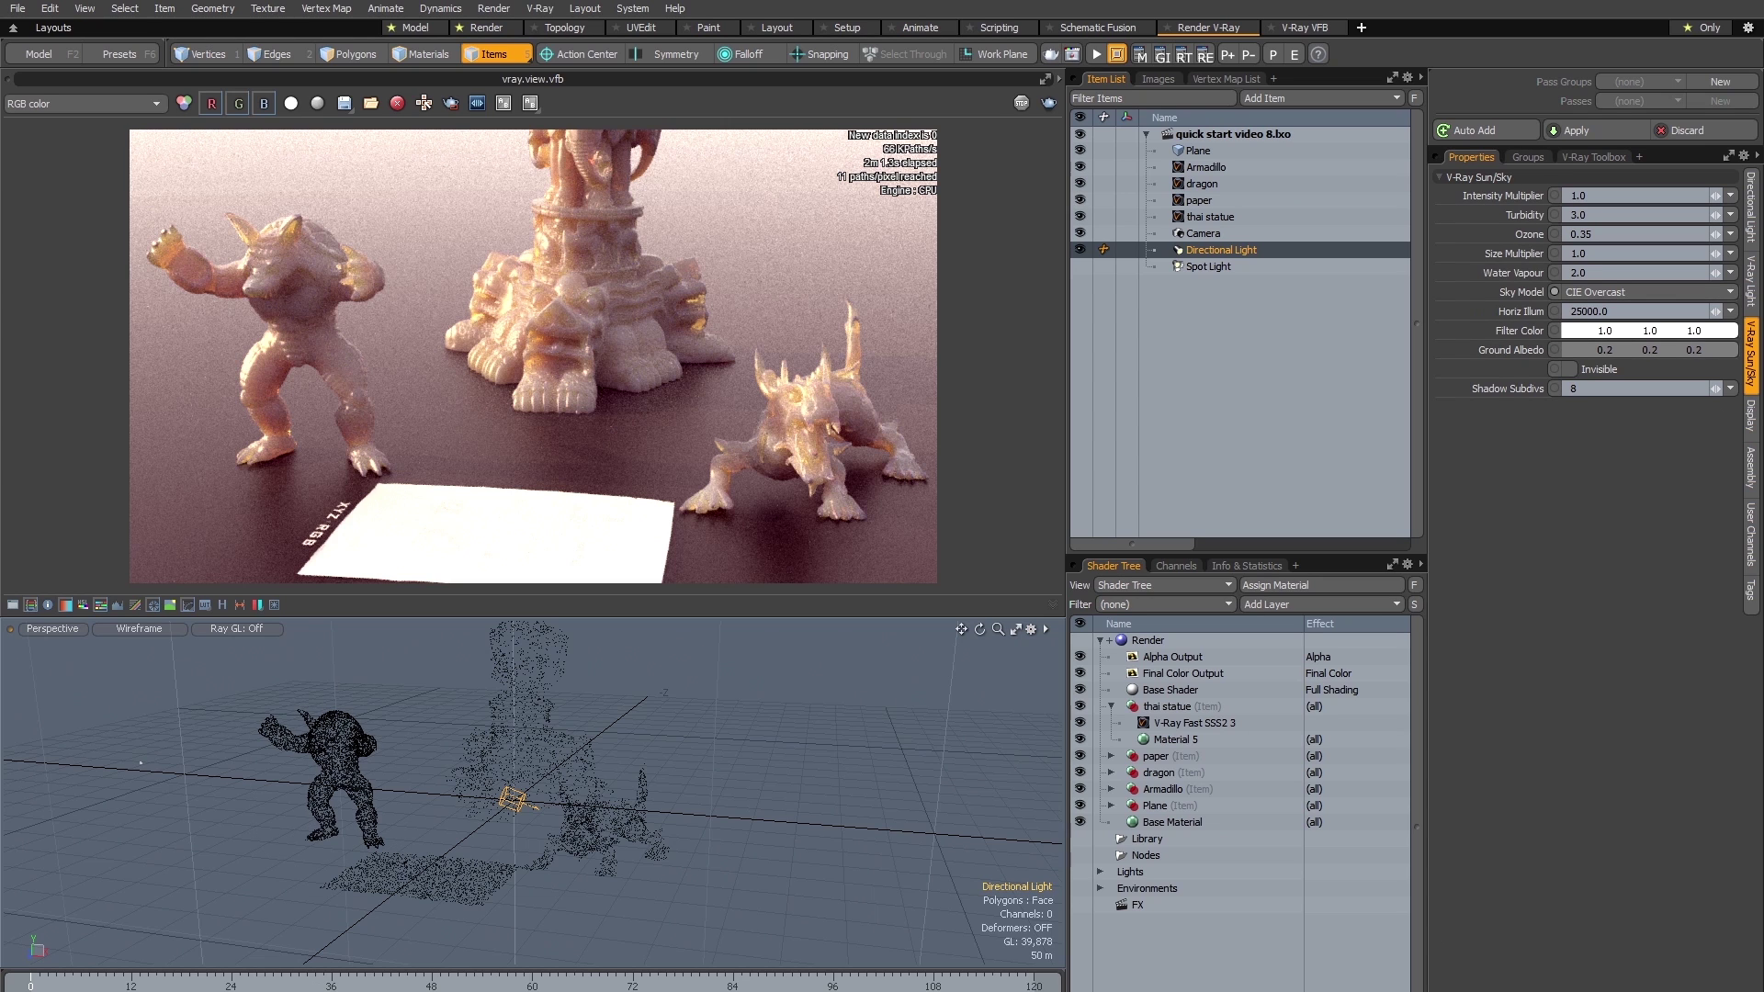
left_click(344, 947)
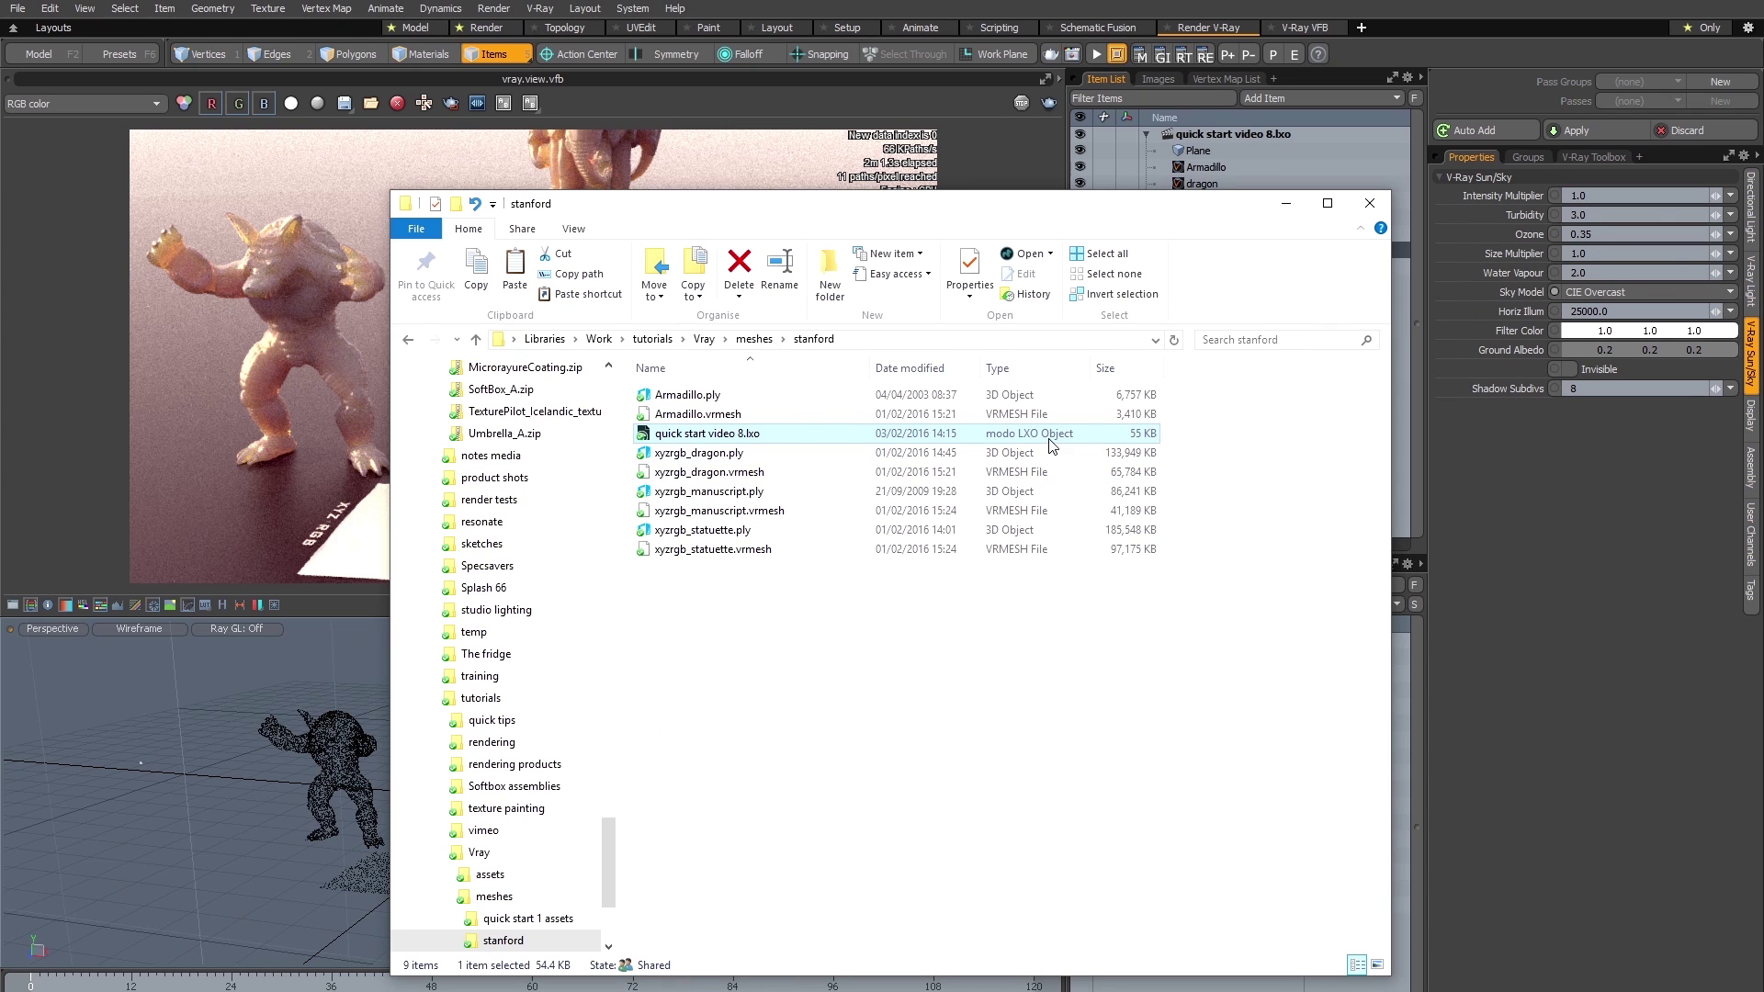
Check the file sizes of Armadillo.vrmesh and xyzrgb_dragon.vrmesh in the stanford folder.
left_click(710, 418)
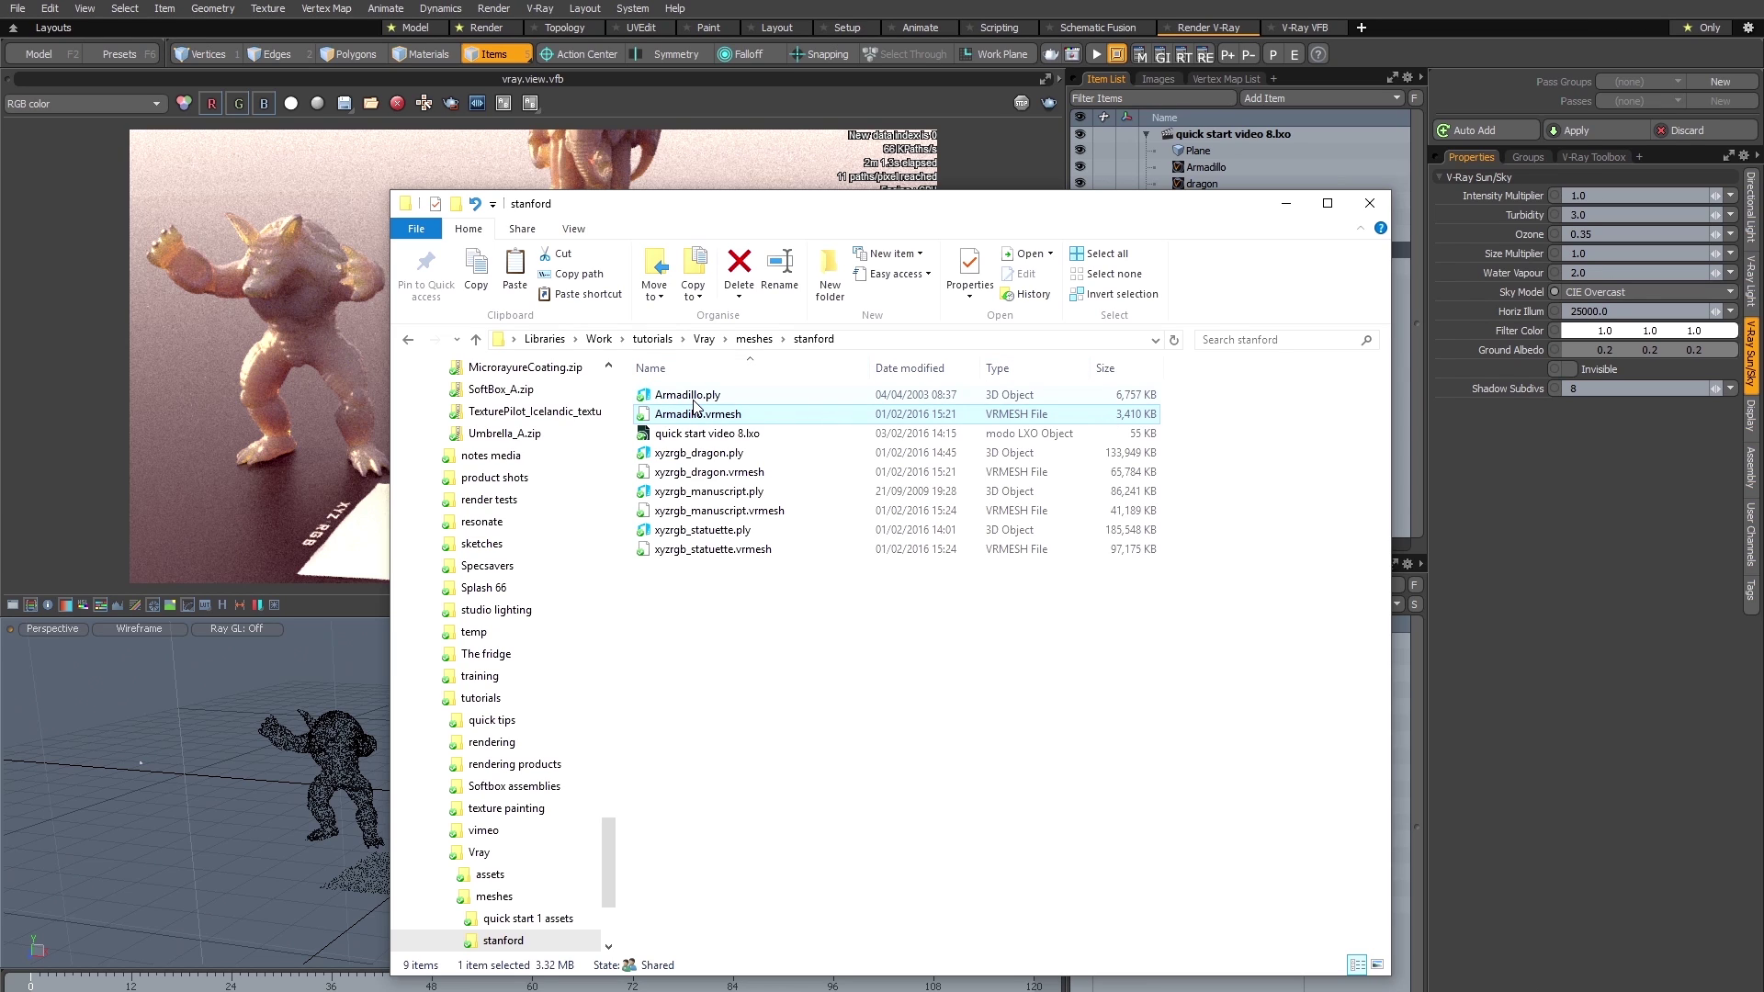
left_click(702, 474)
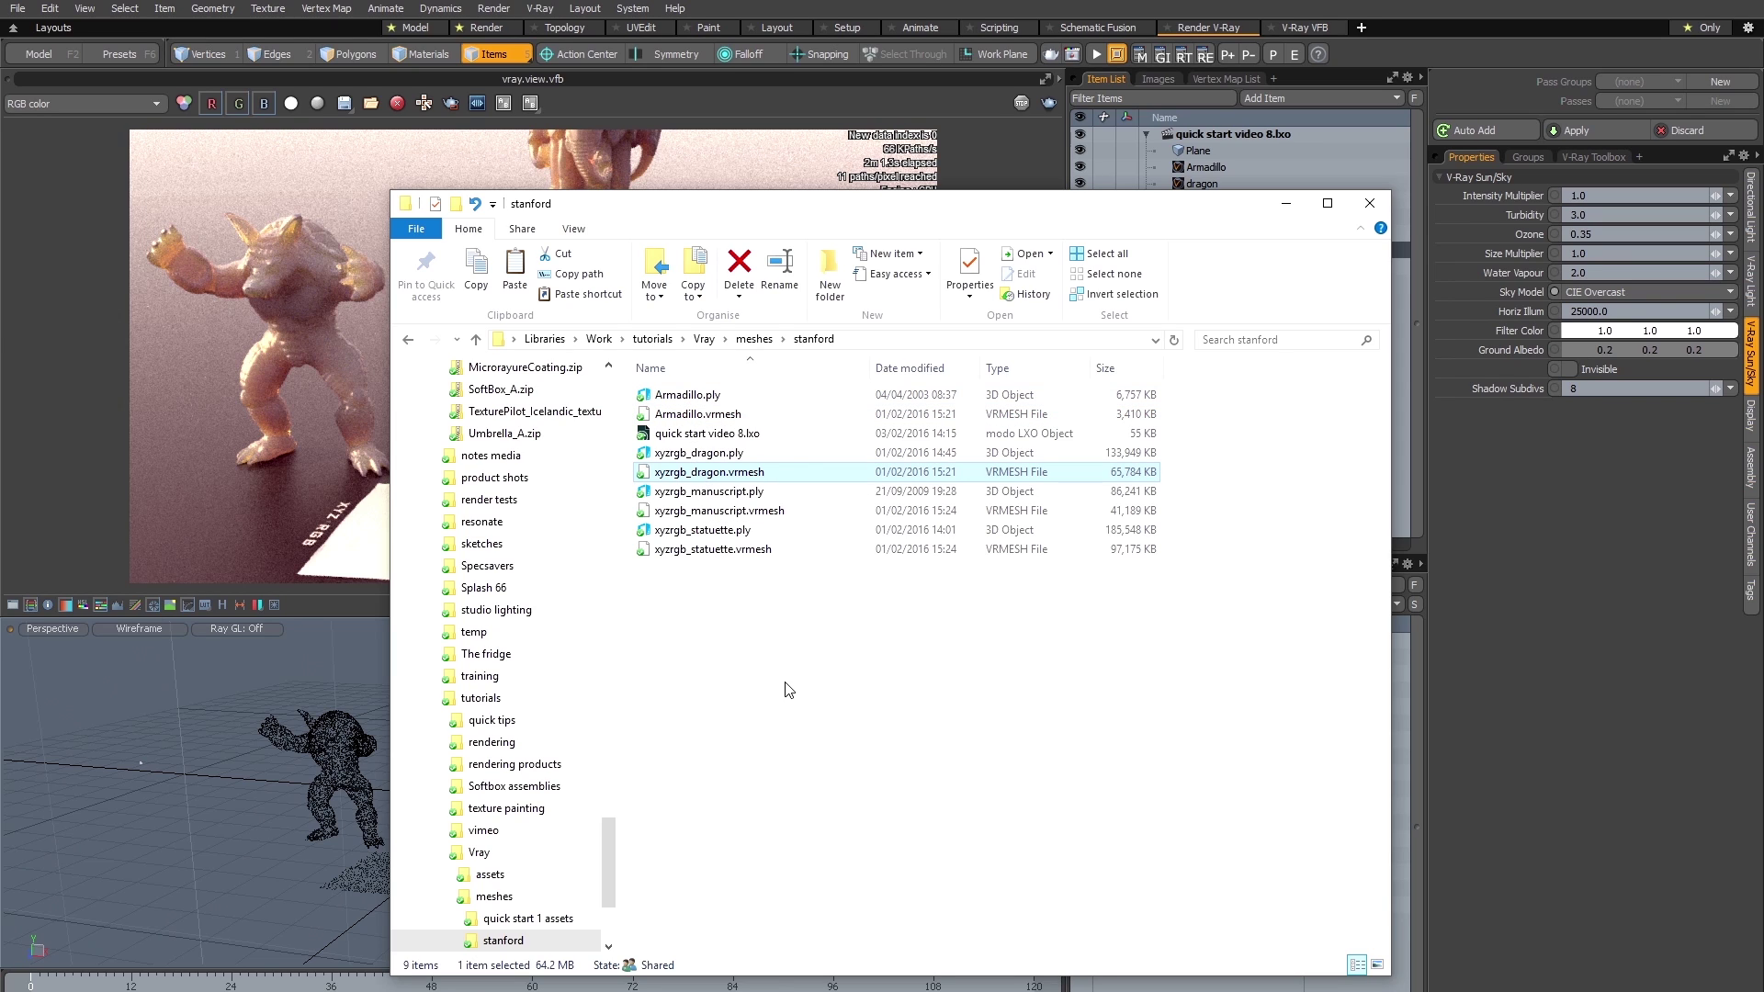